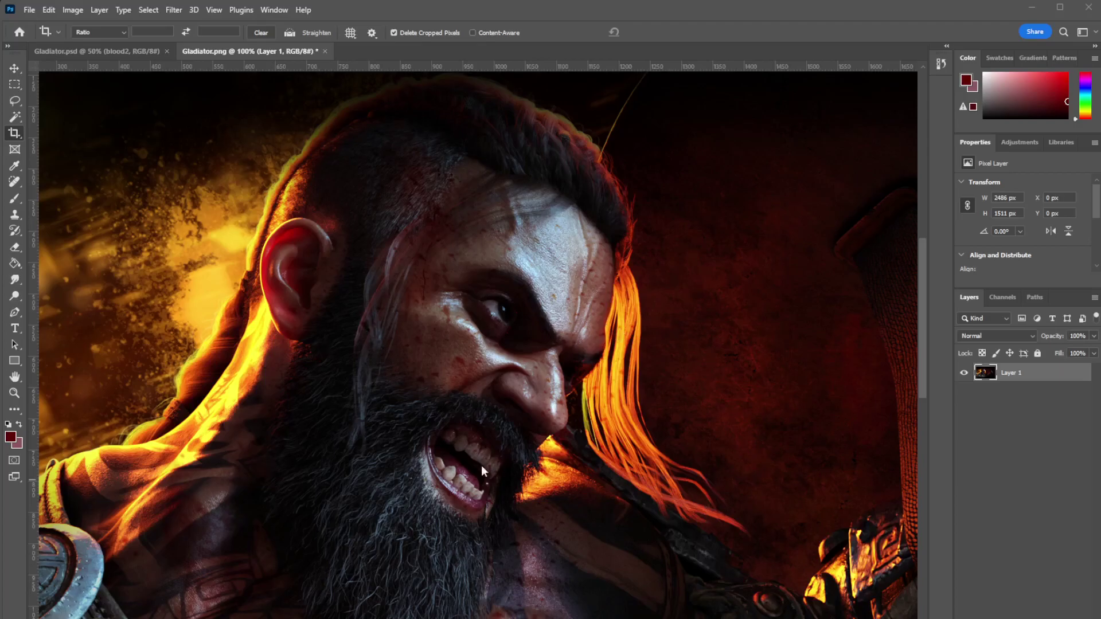
Look over the gladiator artwork, examining the face, the beard and the raised arm.
left_click_drag(483, 480, 491, 245)
left_click_drag(425, 344, 667, 423)
left_click_drag(682, 373, 595, 395)
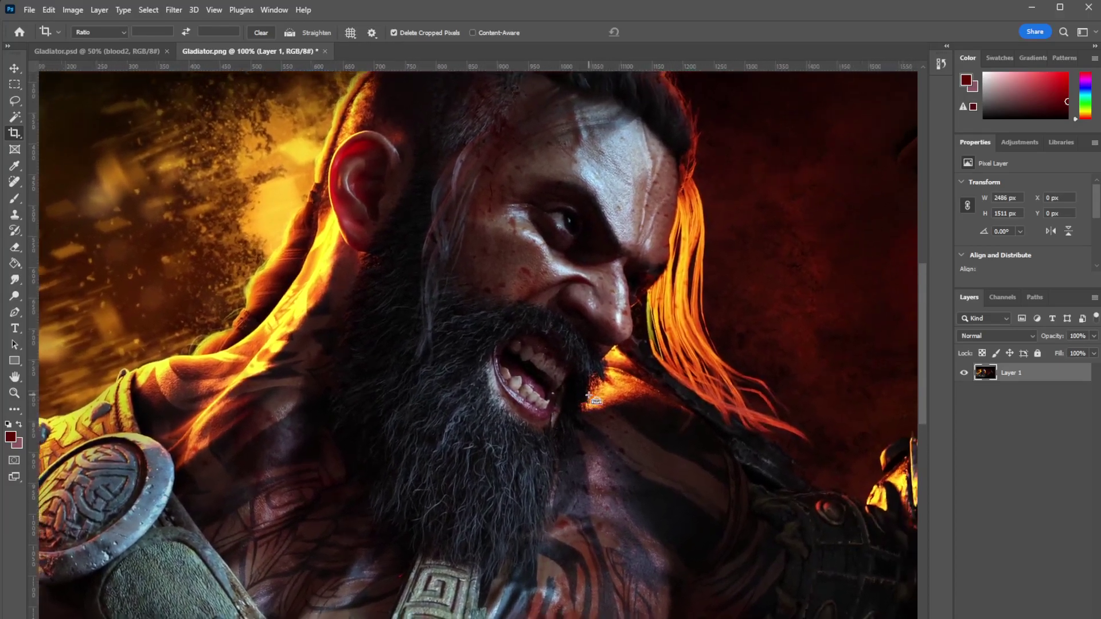
key("ctrl+minus")
left_click_drag(728, 420, 585, 414)
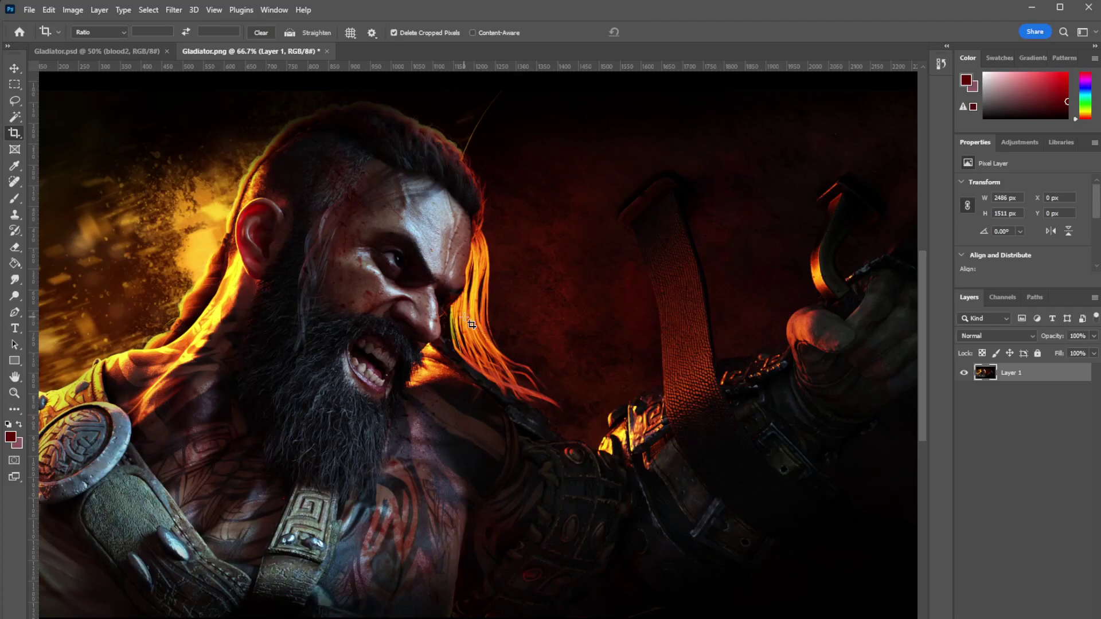
left_click_drag(410, 334, 482, 344)
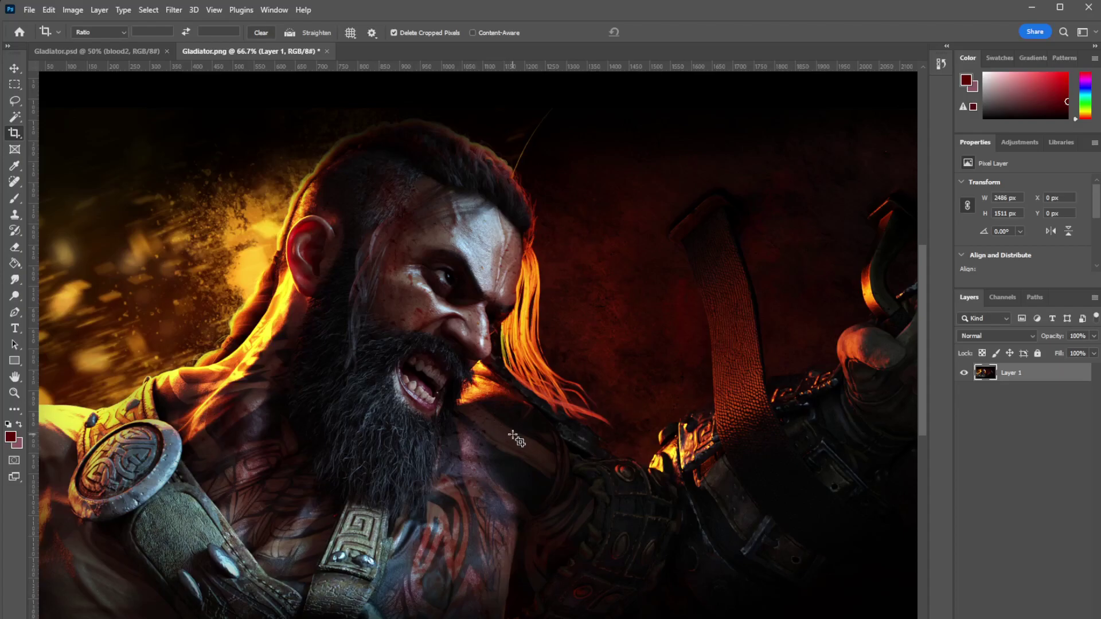
mouse_move(564, 452)
left_mouse_down()
mouse_move(488, 457)
mouse_move(432, 425)
mouse_move(580, 437)
left_mouse_up()
left_click_drag(496, 425, 523, 423)
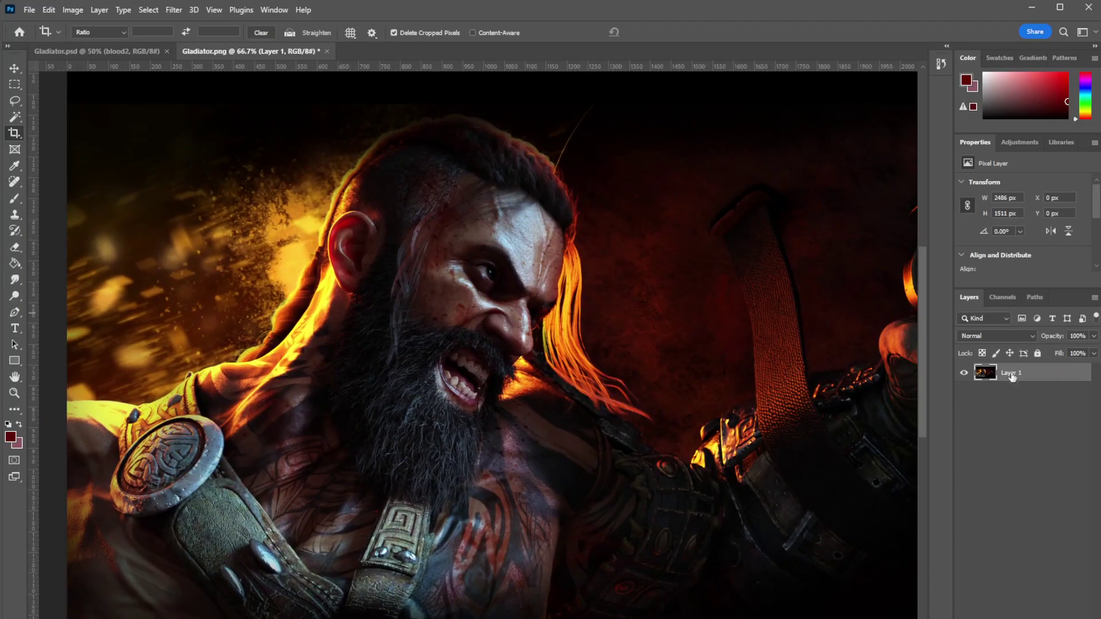
Duplicate Layer 1 and open the copy in the Liquify filter.
left_click_drag(1019, 374, 1066, 611)
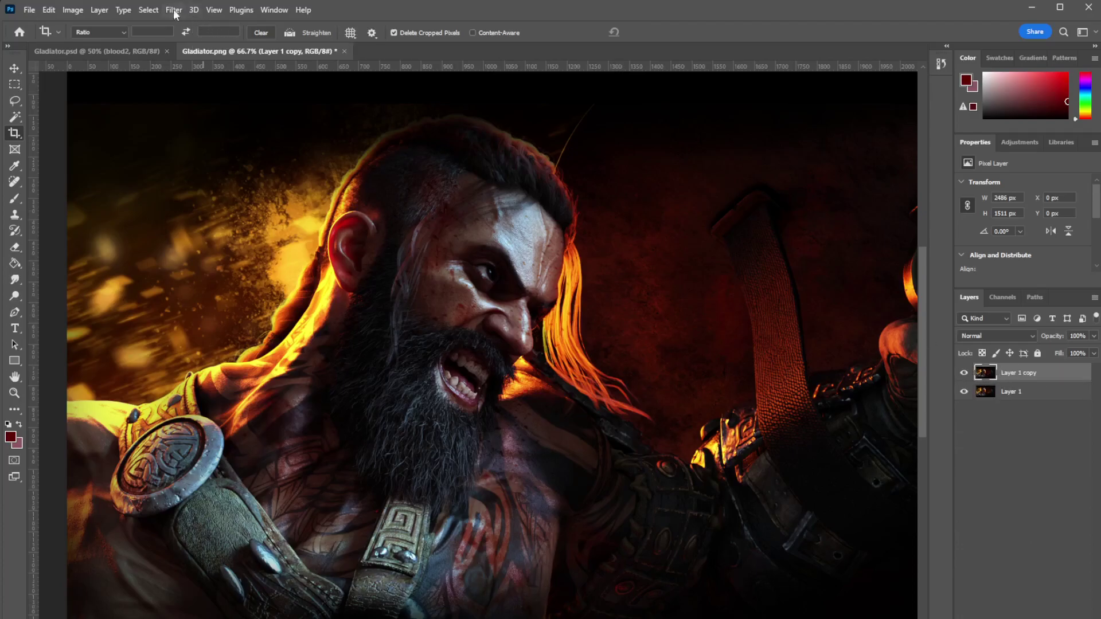
left_click(174, 10)
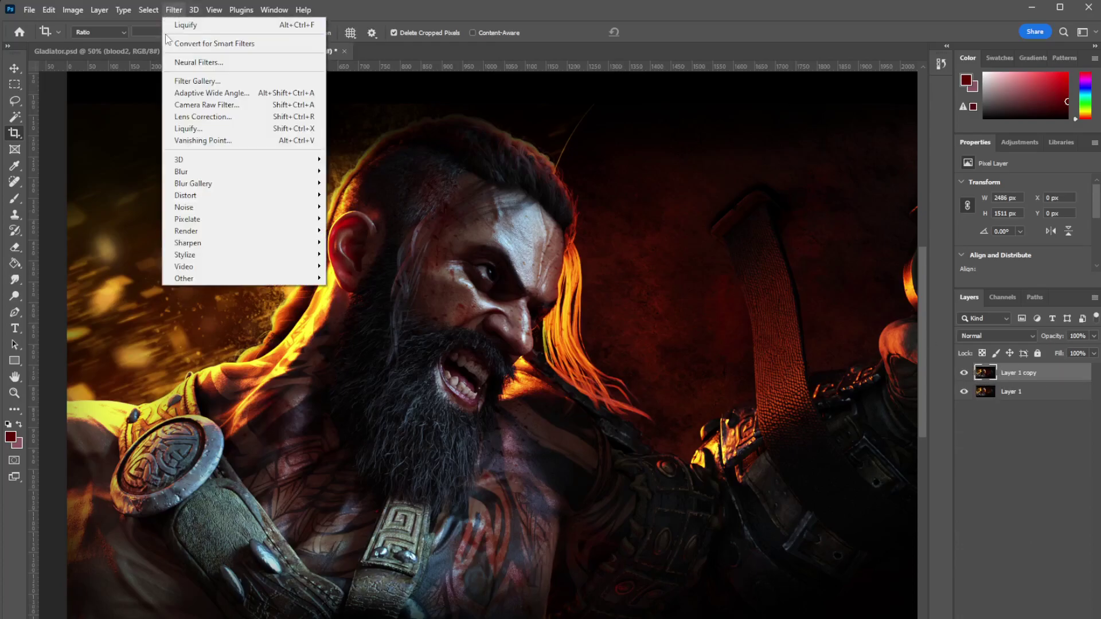
left_click(201, 131)
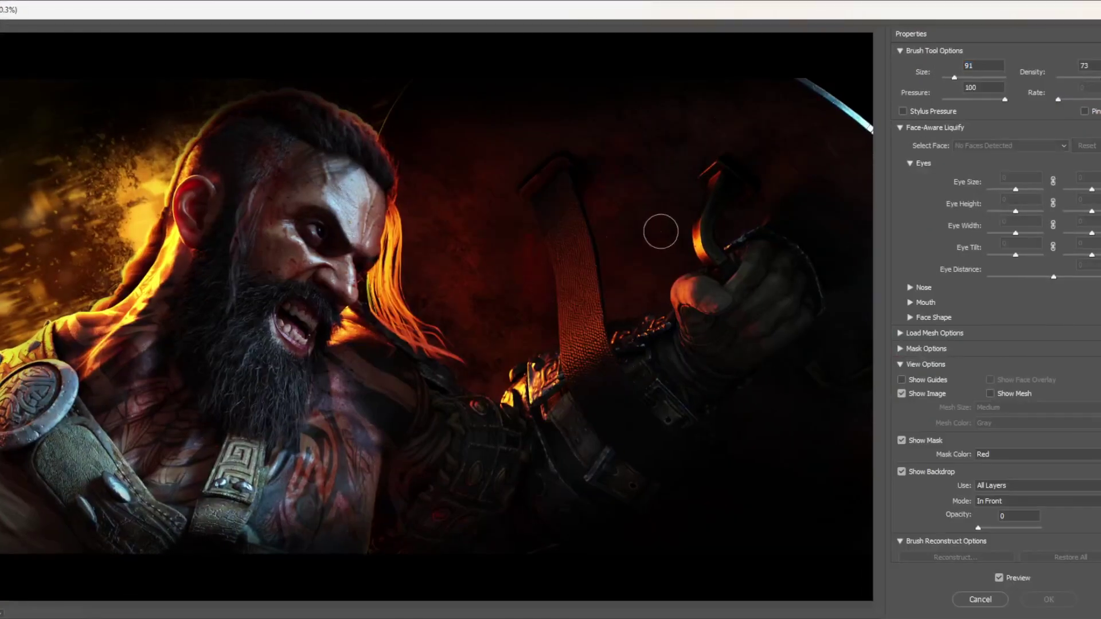
Try a broad, exaggerated warp across the face and raised arm, and undo it.
mouse_move(304, 284)
left_mouse_down()
mouse_move(361, 230)
mouse_move(286, 298)
mouse_move(364, 231)
mouse_move(638, 224)
mouse_move(739, 246)
left_mouse_up()
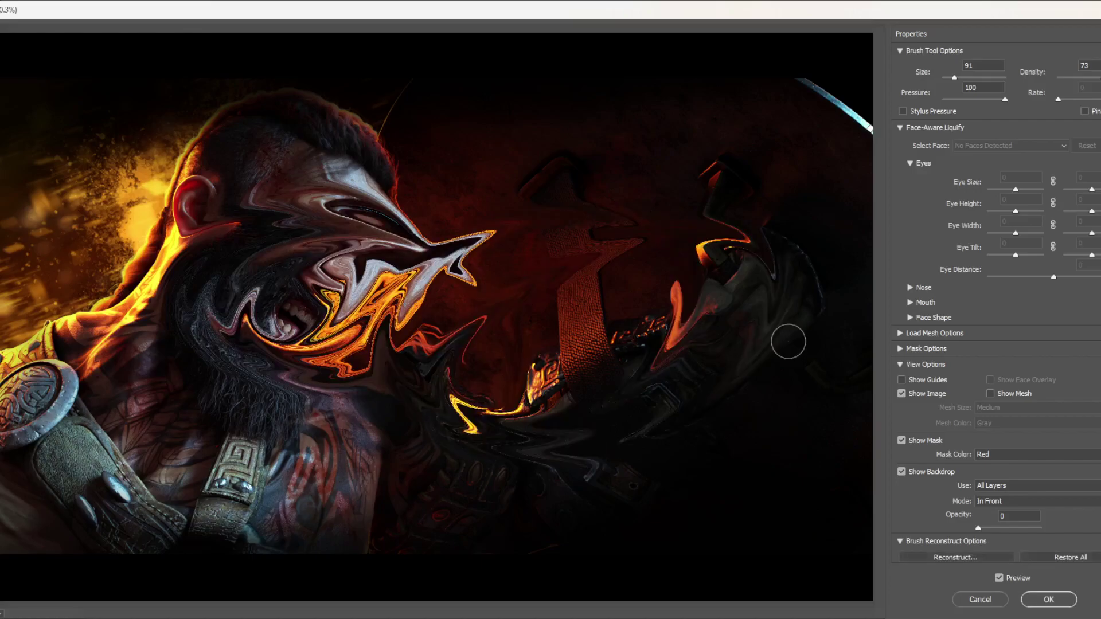
key("ctrl+z")
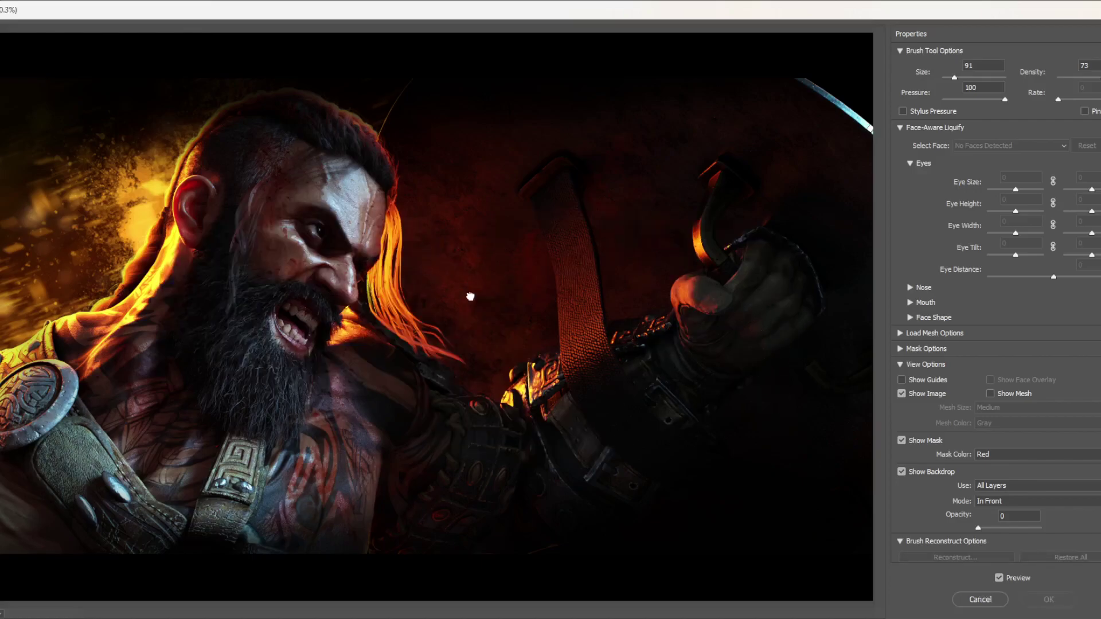
Warp the highlighted skin beside and beneath the gladiator's eye using a brush size of 53.
left_click(564, 439)
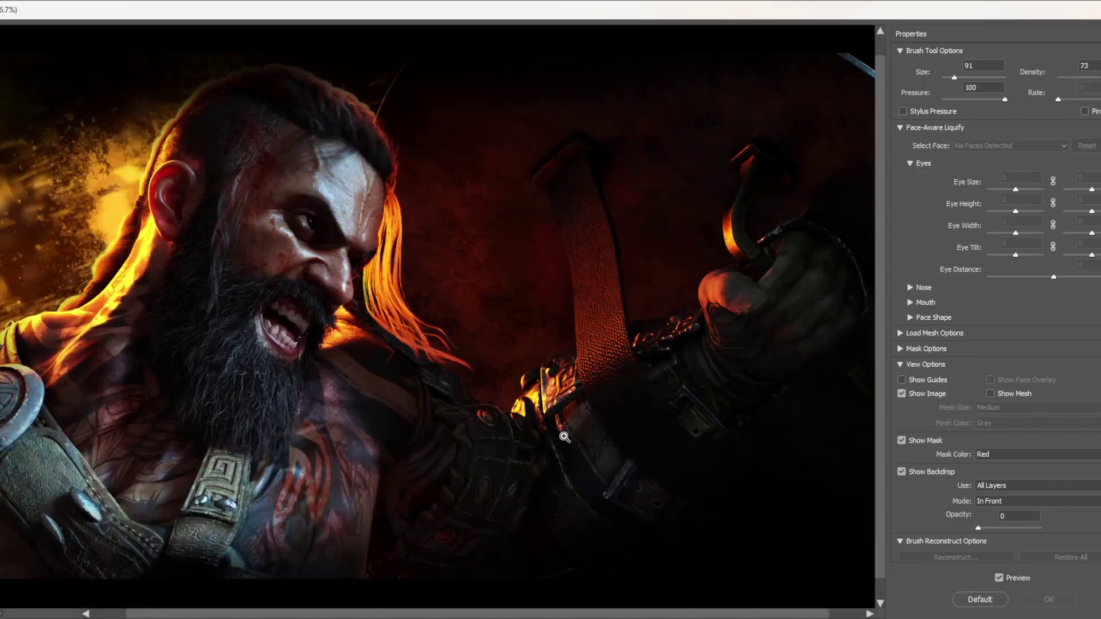
left_click(561, 443)
left_click(561, 447)
mouse_move(308, 284)
left_mouse_down()
mouse_move(381, 309)
mouse_move(627, 528)
mouse_move(615, 541)
left_mouse_up()
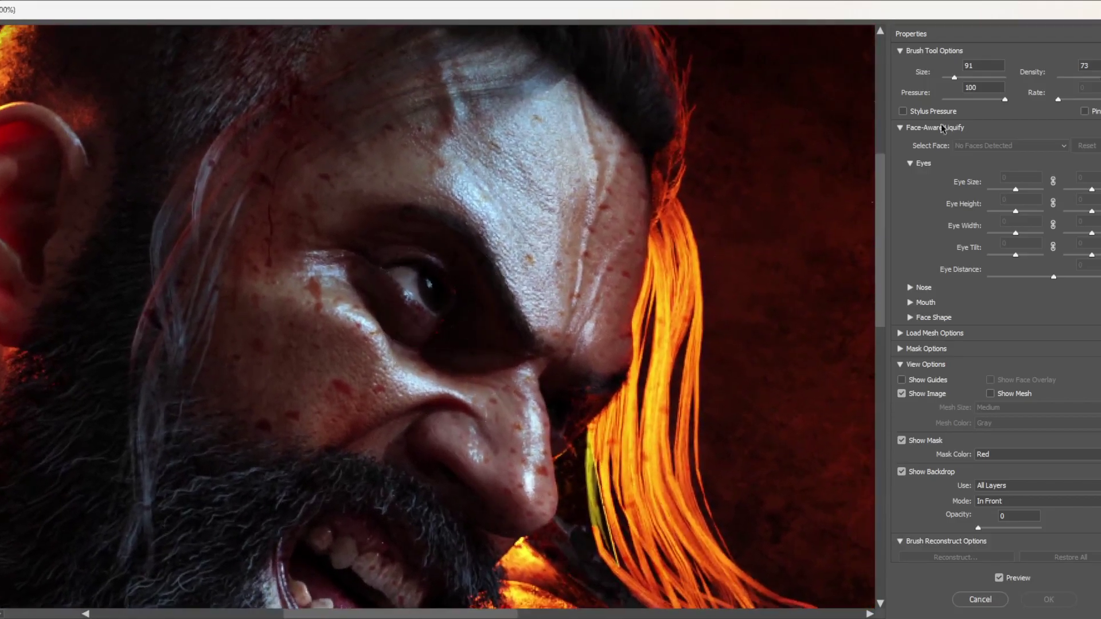
left_click_drag(953, 78, 951, 78)
left_click_drag(343, 273, 321, 246)
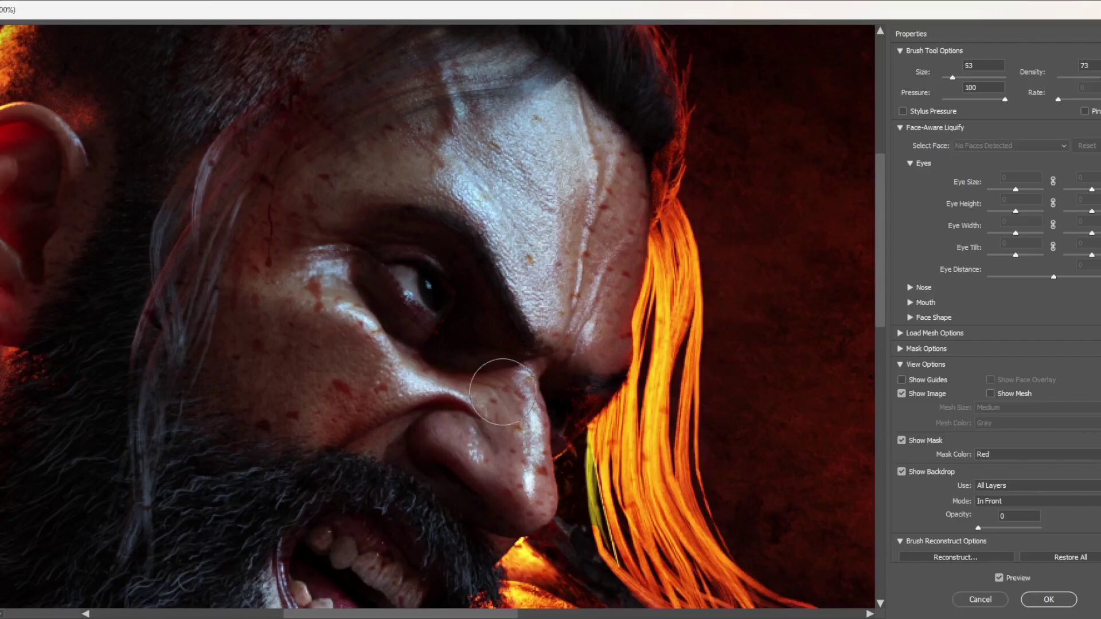
Set the brush size to 91 and try pushing the crease beside the nose, undoing that stroke.
left_click_drag(953, 79, 956, 78)
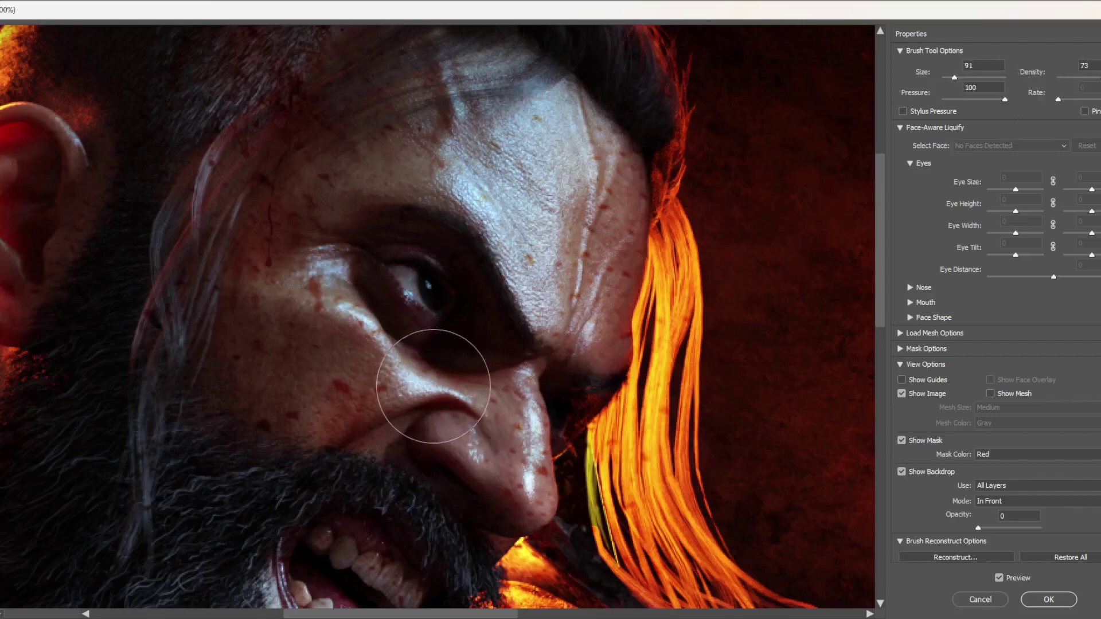
mouse_move(429, 383)
left_mouse_down()
mouse_move(437, 393)
mouse_move(409, 431)
left_mouse_up()
key("ctrl+z")
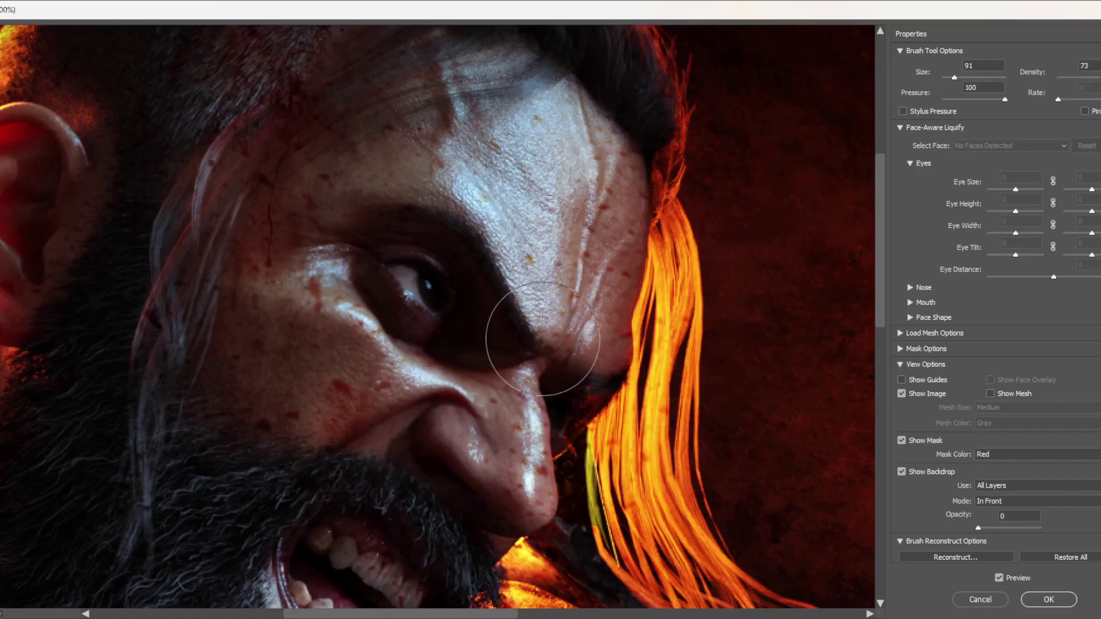
Reshape the dark eyebrow above the visible eye with small warps and apply the Liquify filter.
left_click_drag(405, 442, 491, 318)
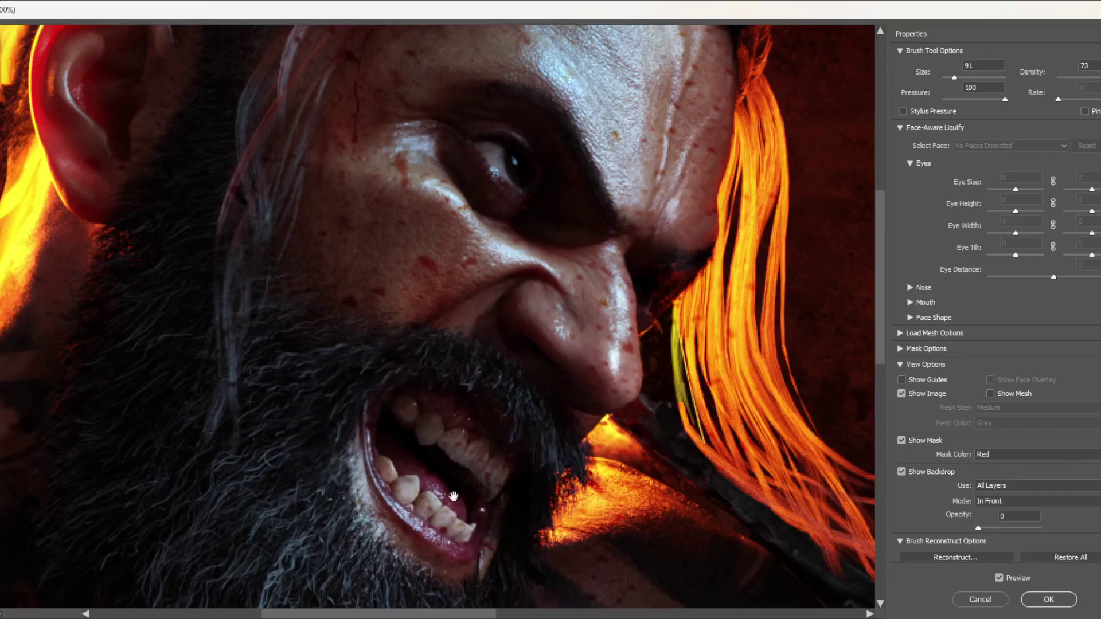
mouse_move(449, 502)
left_mouse_down()
mouse_move(432, 524)
mouse_move(435, 562)
left_mouse_up()
left_click_drag(474, 383, 434, 416)
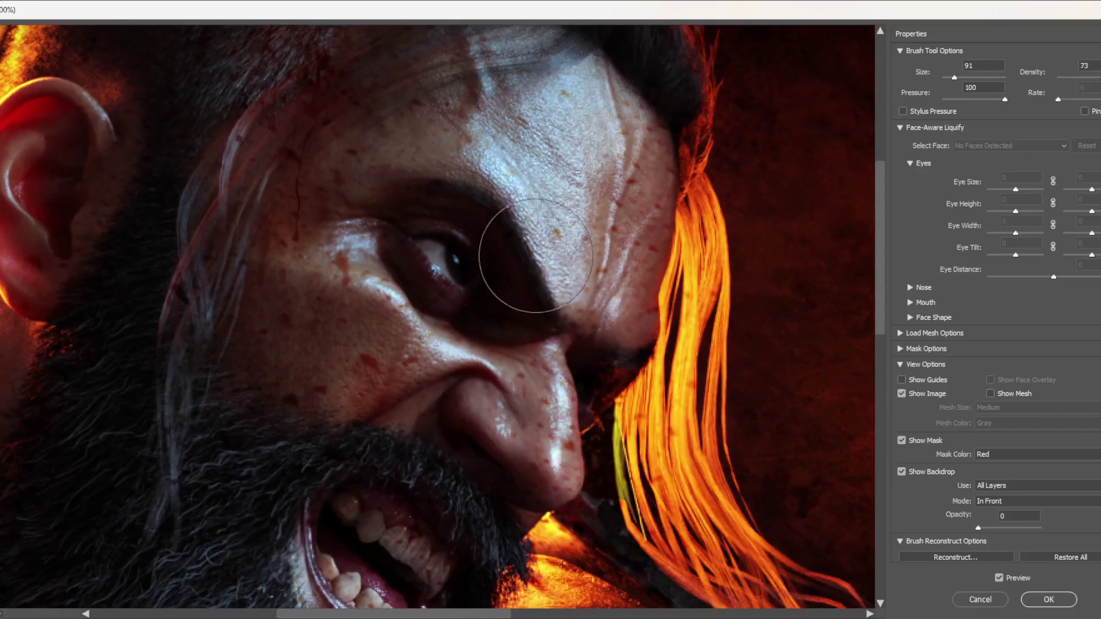
left_click_drag(490, 205, 497, 208)
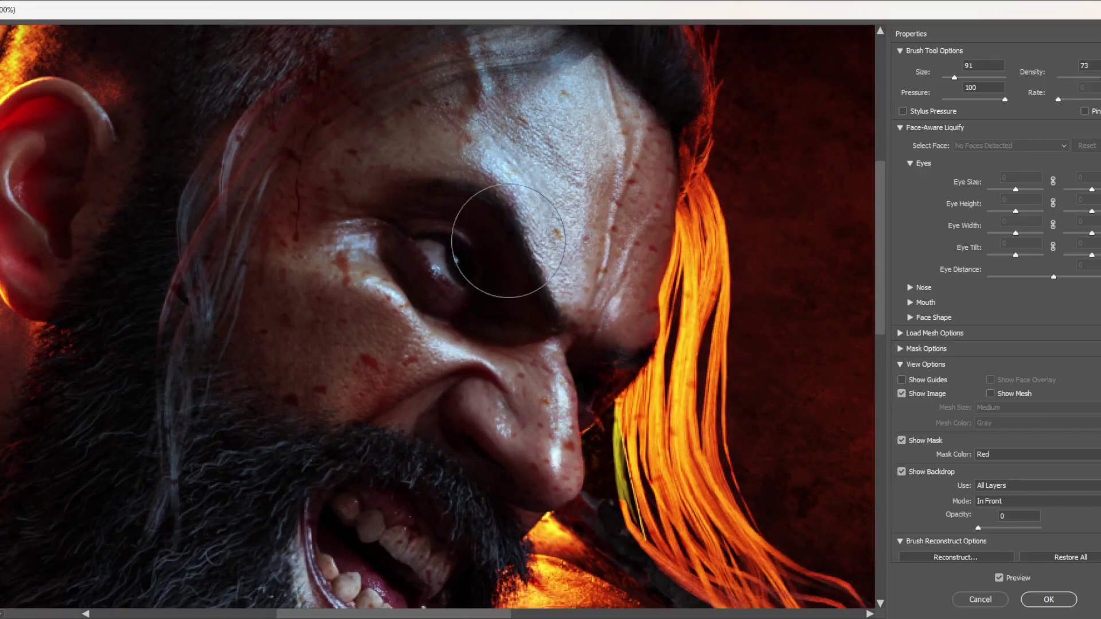
left_click_drag(521, 251, 504, 246)
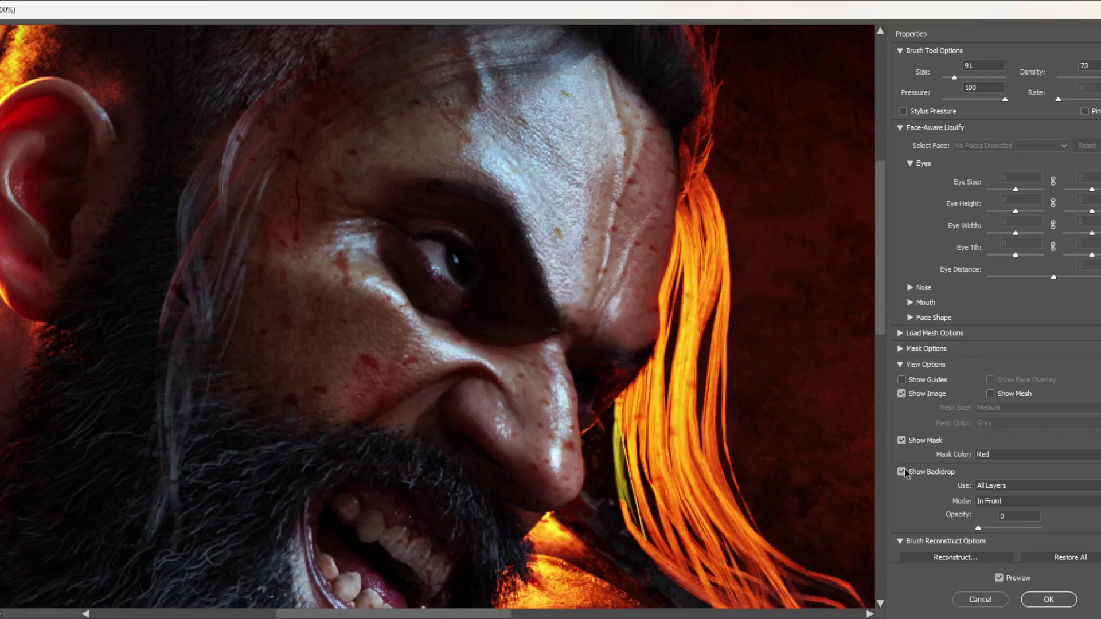
left_click(1055, 599)
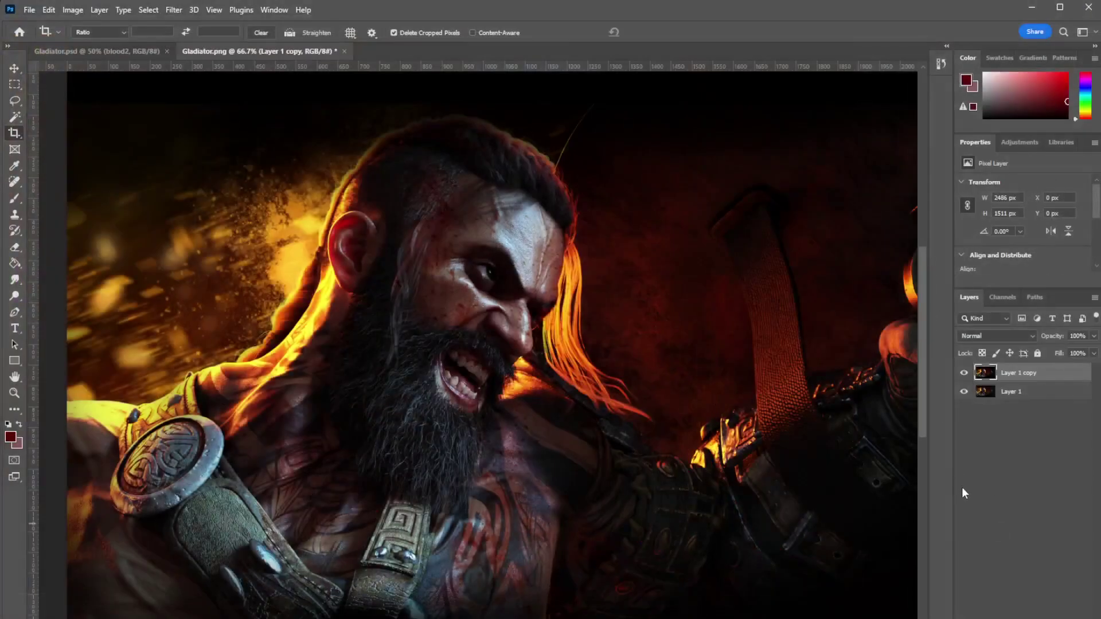
Compare the face before and after the warp by toggling the visibility of Layer 1 copy.
left_click(963, 373)
left_click(963, 374)
left_click(964, 373)
key("ctrl+plus")
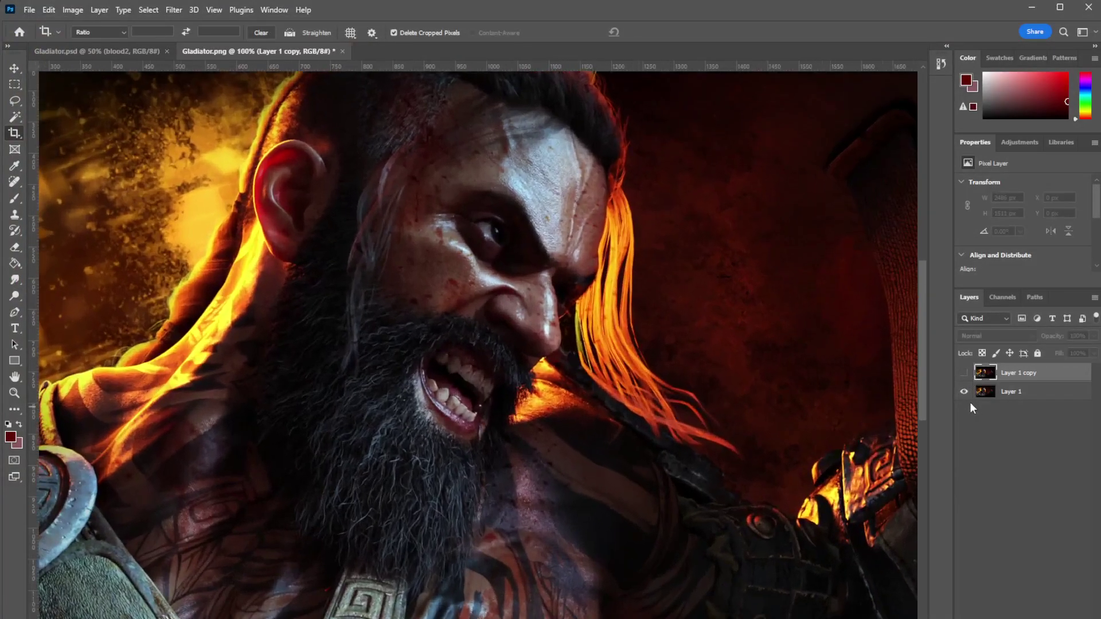
left_click_drag(774, 347, 740, 416)
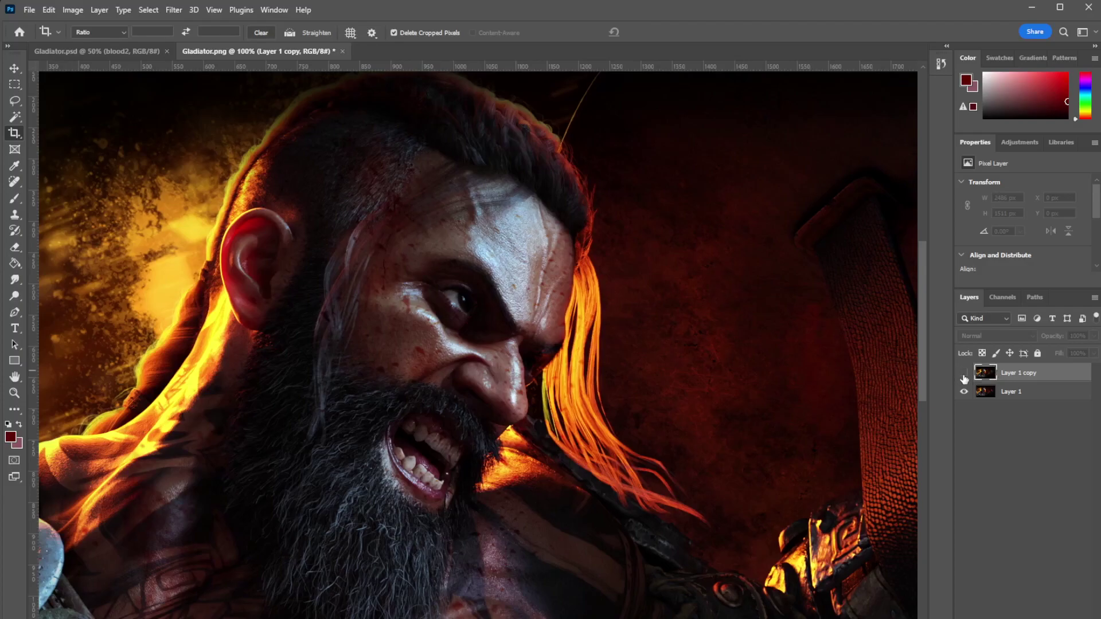
left_click(964, 374)
left_click(964, 374)
left_click(963, 374)
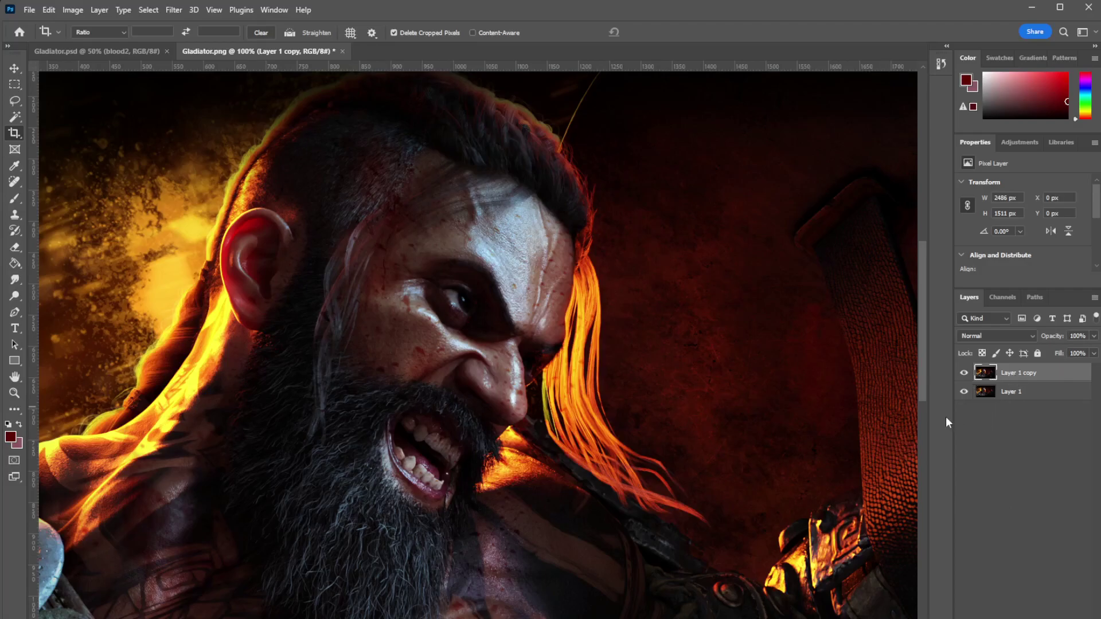
Duplicate the original Layer 1 again and open the new copy in the Liquify filter.
left_click(964, 374)
left_click_drag(1019, 394, 1053, 618)
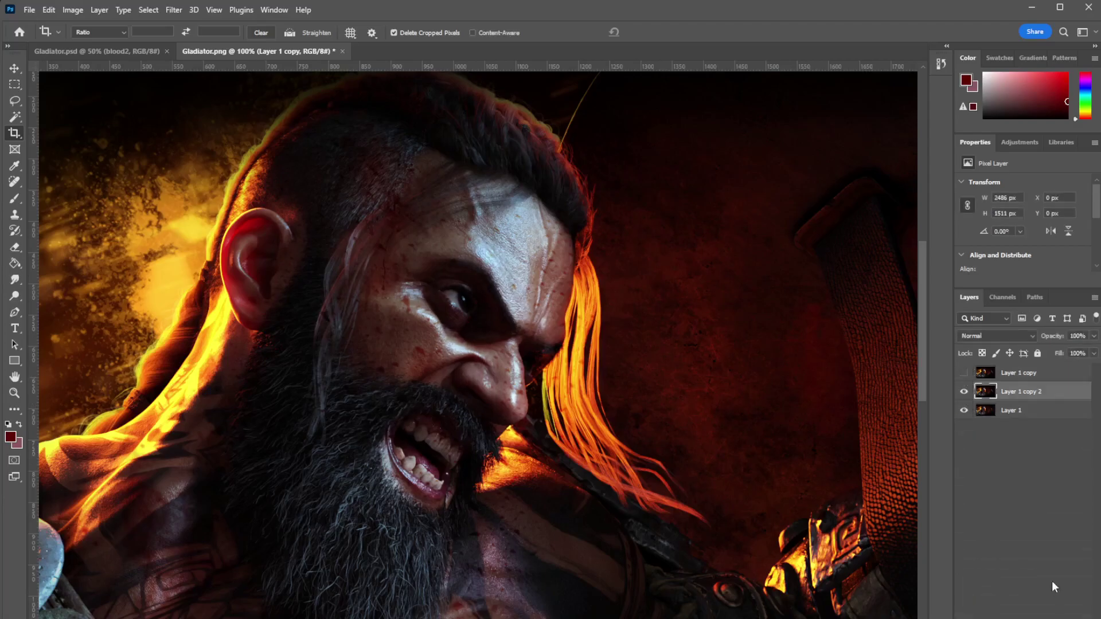
left_click(964, 374)
left_click(174, 10)
left_click(215, 130)
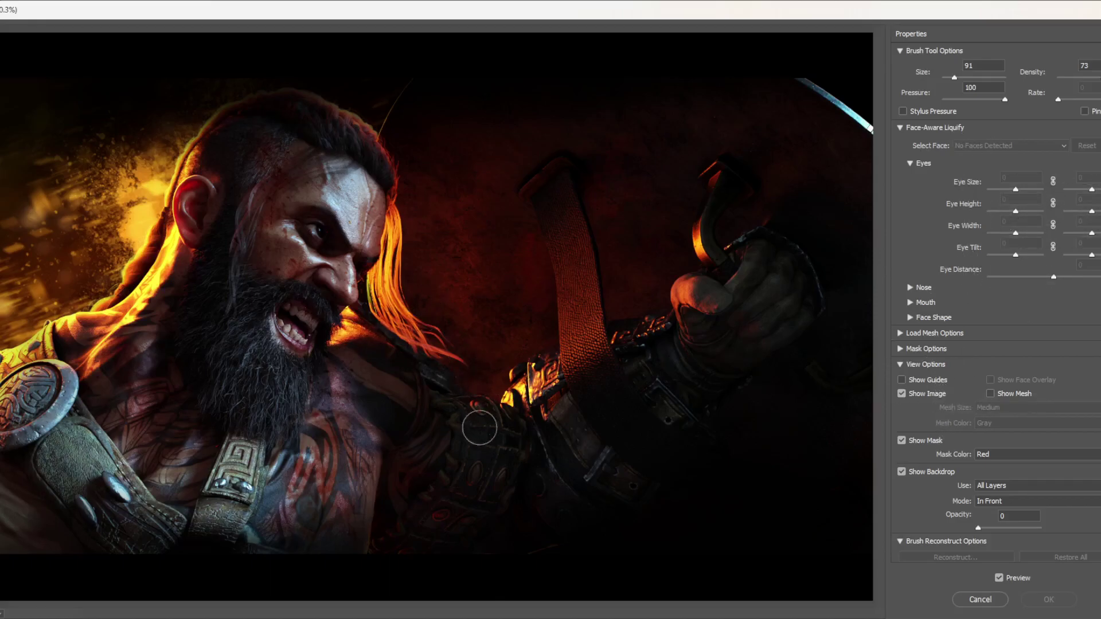
Push the ends of the two metal spikes on the gladiator's shoulder strap inward to shorten them.
key("ctrl+plus")
key("ctrl+plus")
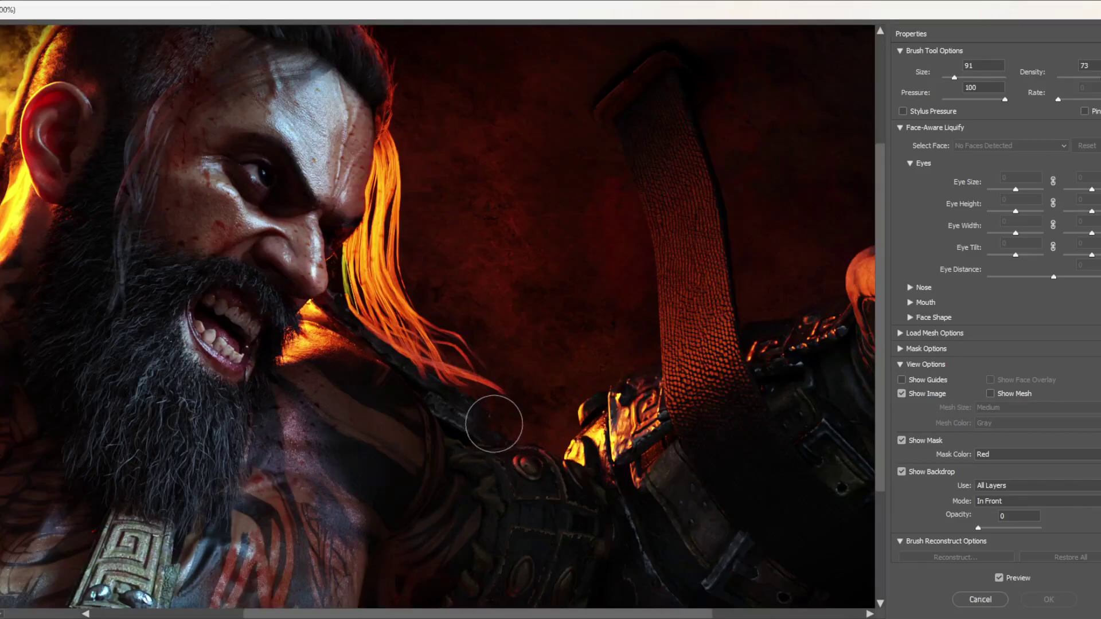
left_click_drag(562, 322, 429, 376)
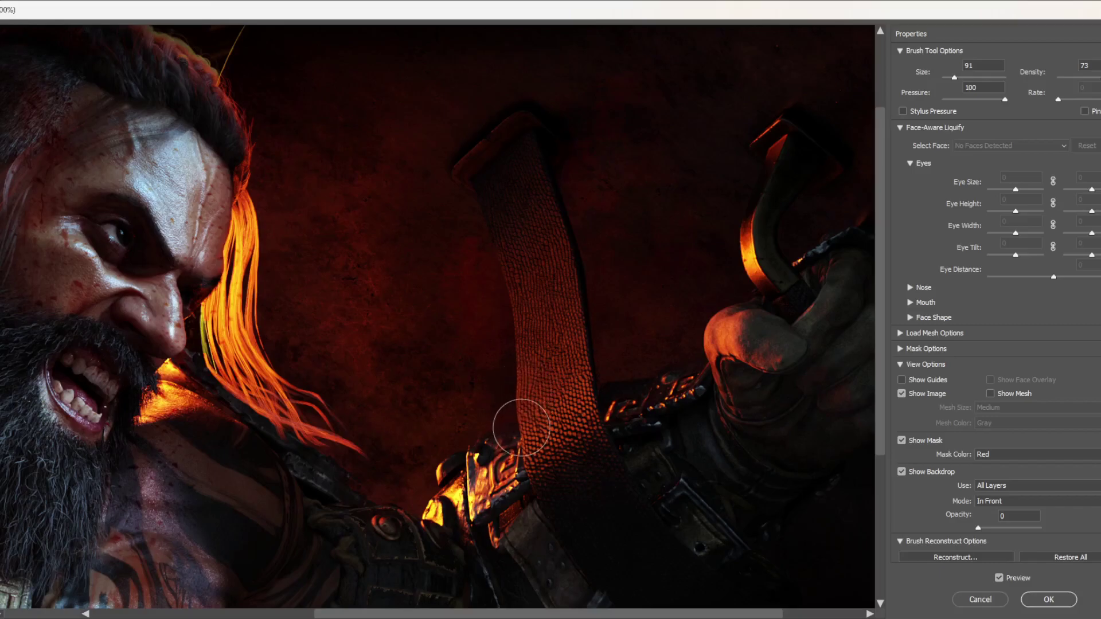
left_click_drag(605, 385, 438, 408)
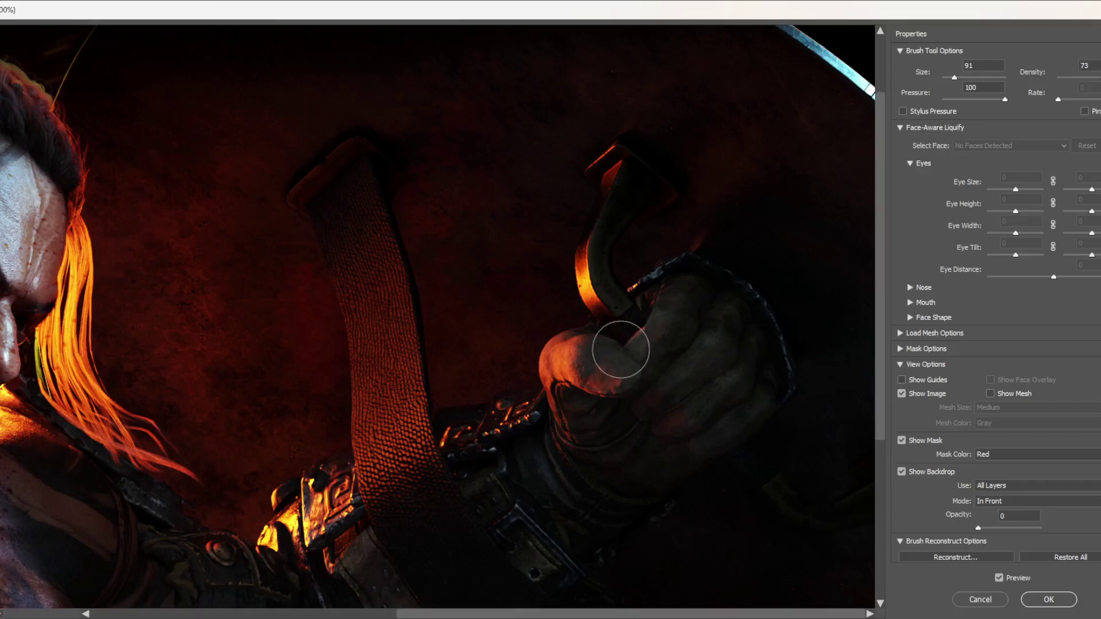
left_click_drag(686, 442, 752, 312)
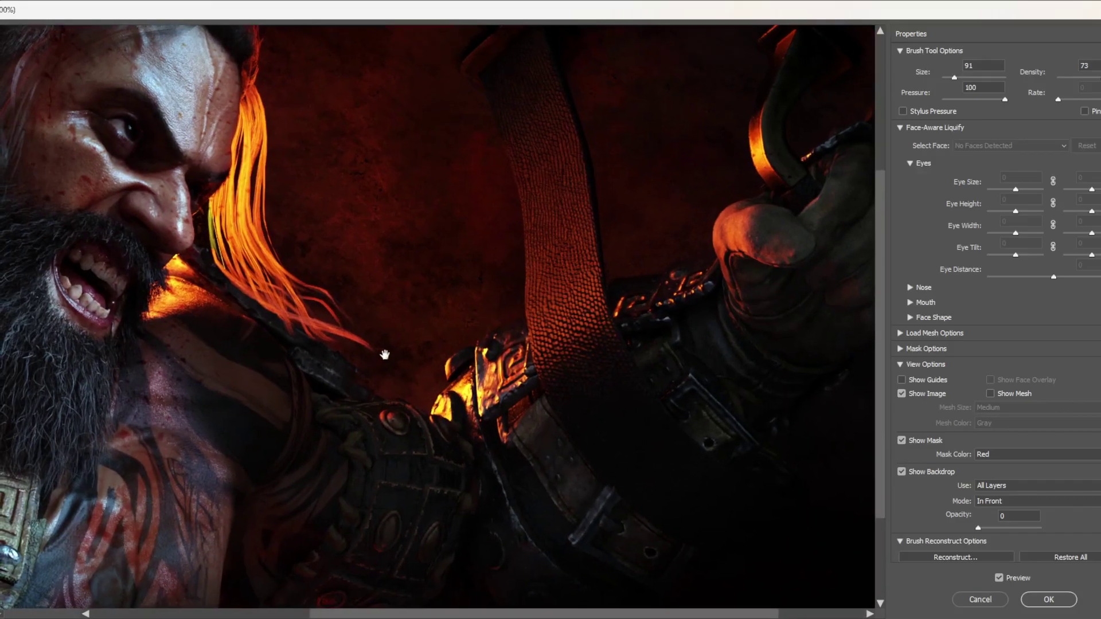
left_click_drag(386, 352, 741, 336)
left_click_drag(507, 344, 721, 362)
left_click_drag(459, 393, 533, 216)
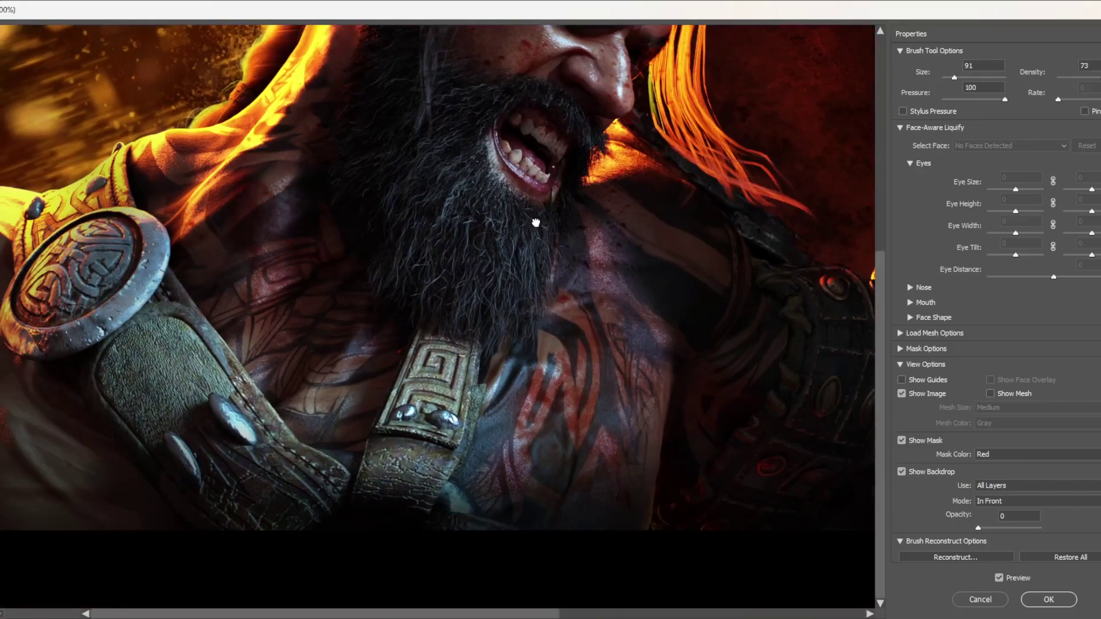
left_click_drag(256, 443, 243, 433)
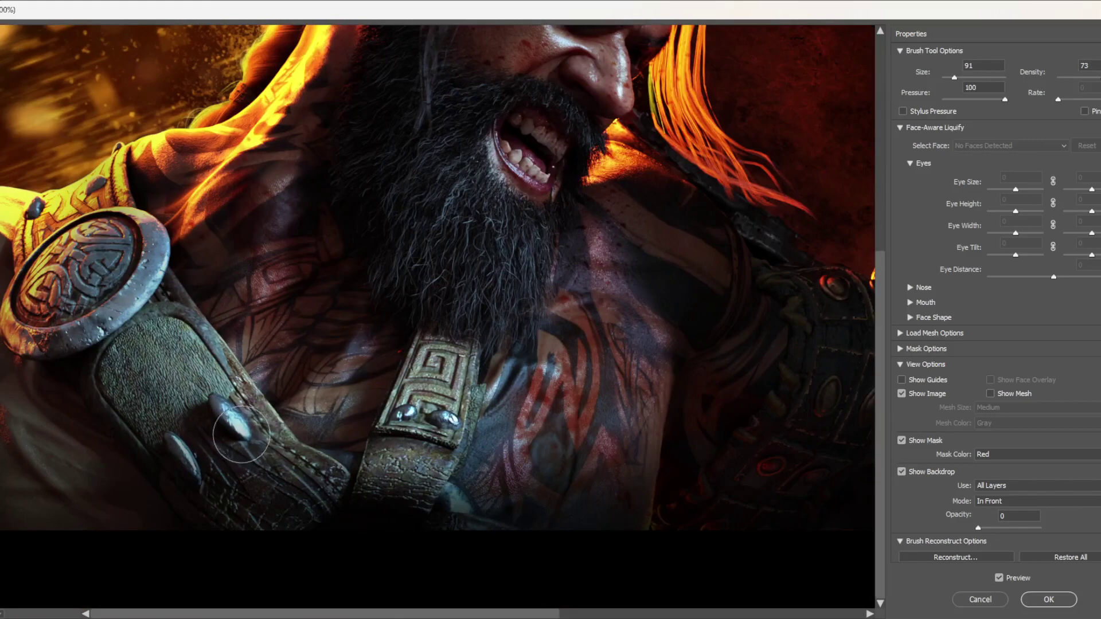
left_click_drag(210, 397, 215, 402)
left_click_drag(186, 487, 160, 442)
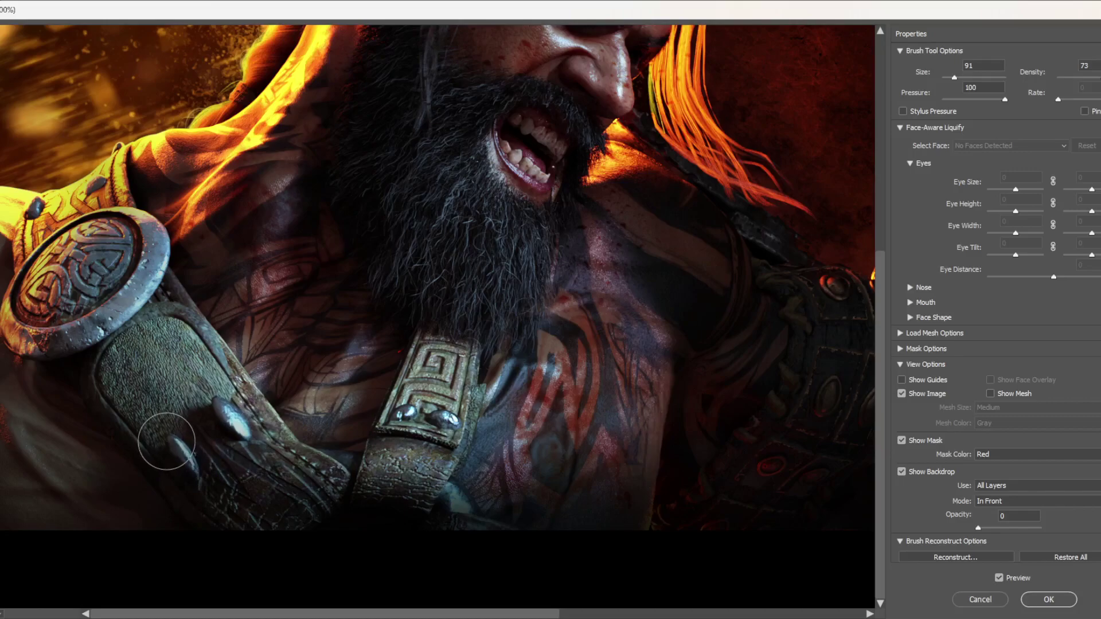
Reshape the outer corner of the visible eye, the side of the nose and the far brow with small warps.
left_click_drag(293, 323, 460, 376)
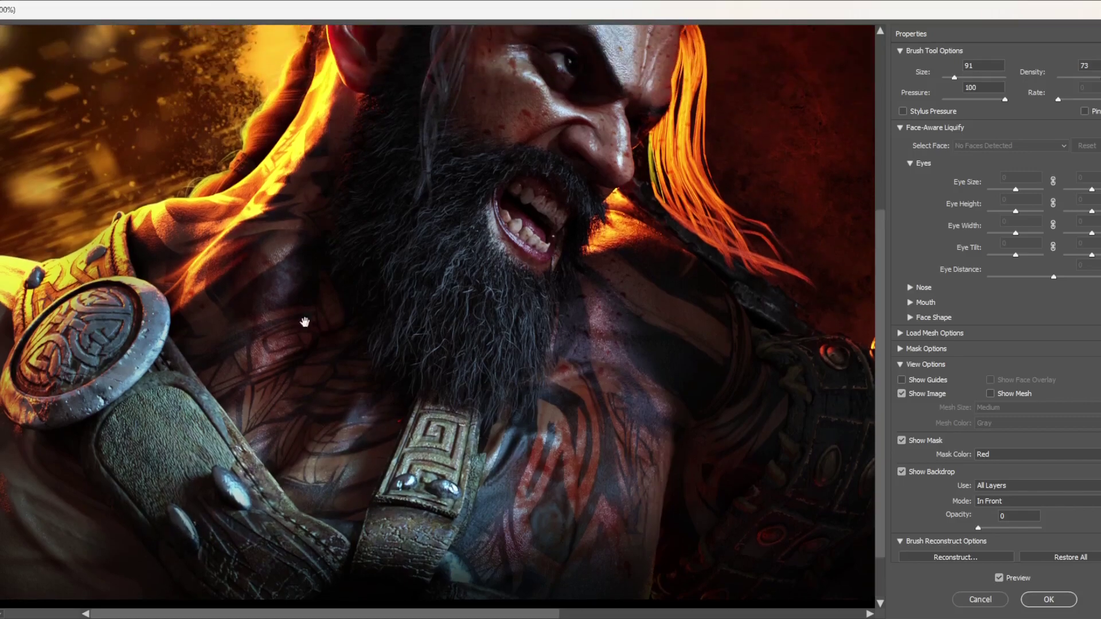
left_click_drag(304, 322, 270, 379)
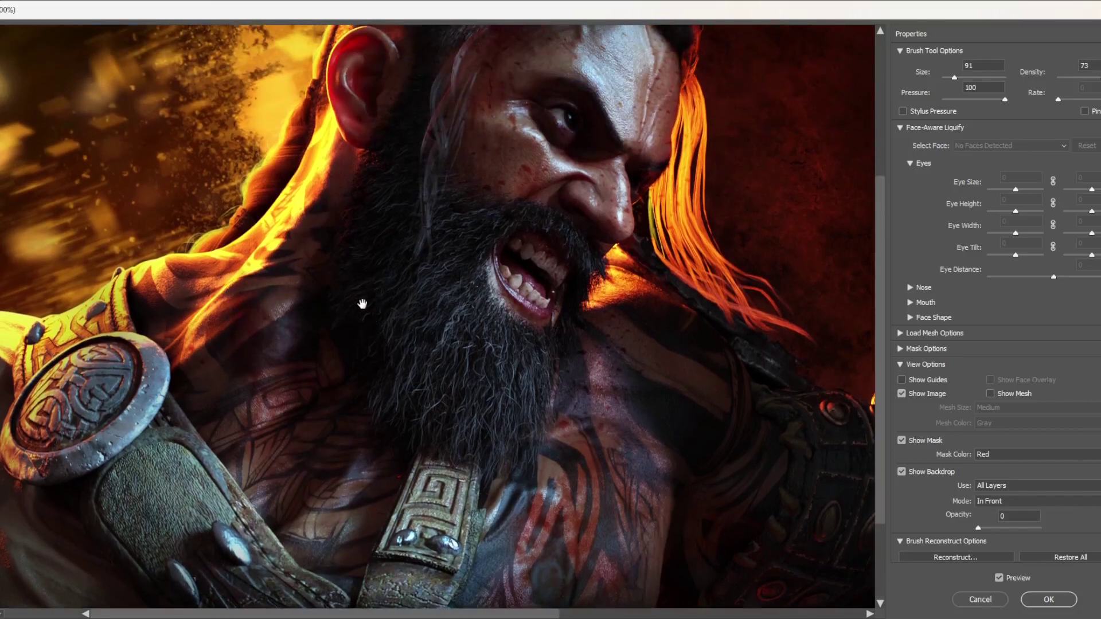
mouse_move(362, 303)
left_mouse_down()
mouse_move(361, 449)
mouse_move(362, 426)
left_mouse_up()
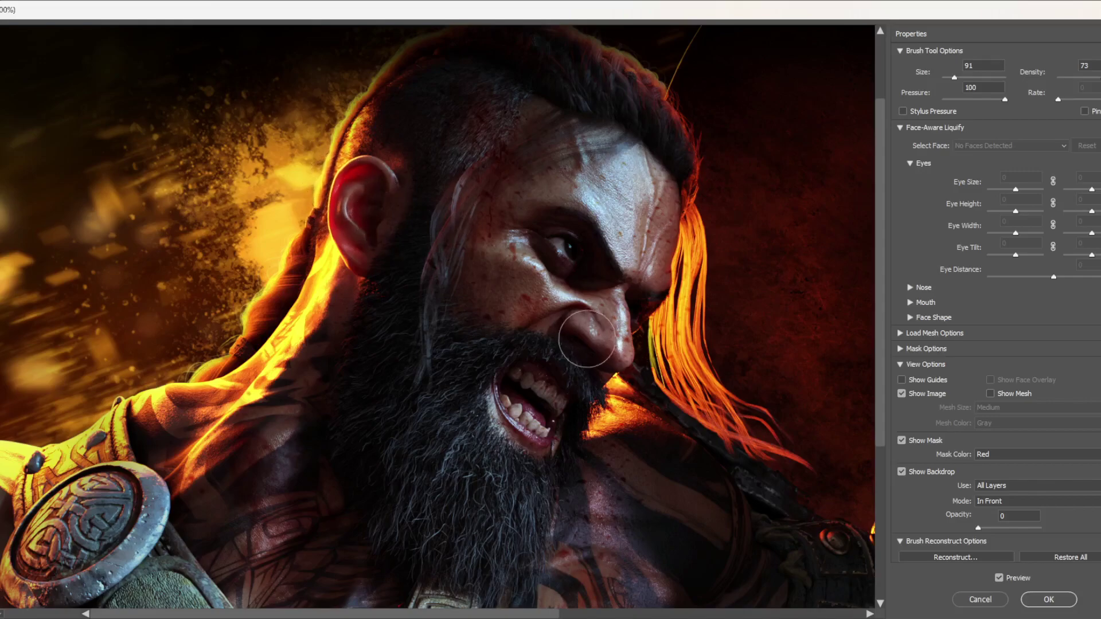
left_click_drag(521, 325, 437, 318)
left_click(436, 318, "ctrl")
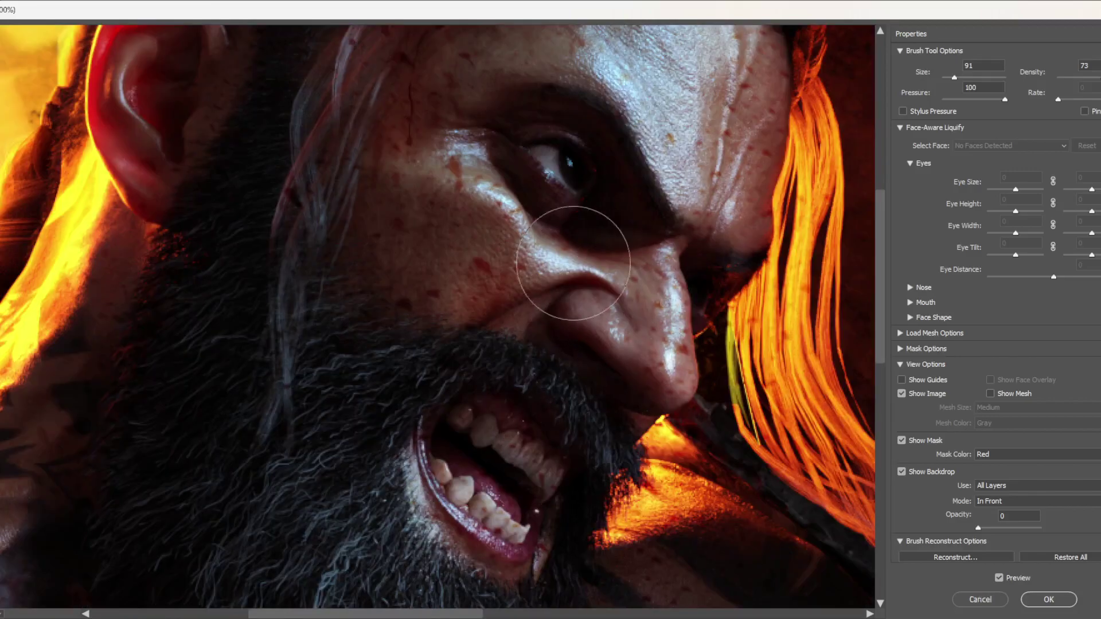
mouse_move(547, 334)
left_mouse_down()
mouse_move(467, 363)
mouse_move(453, 386)
left_mouse_up()
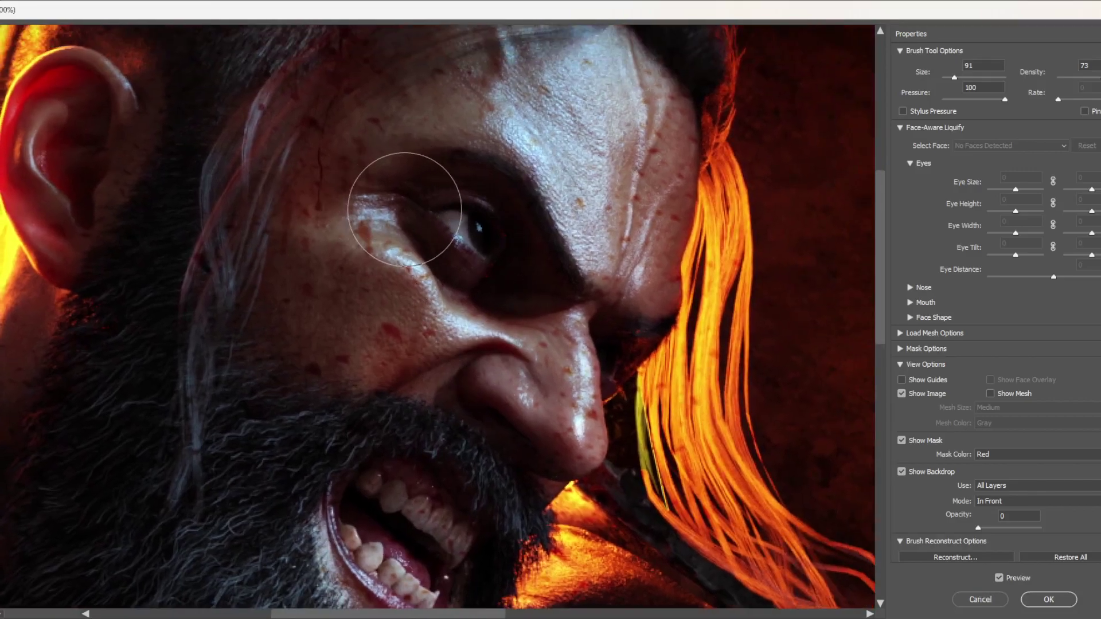
left_click_drag(405, 210, 407, 197)
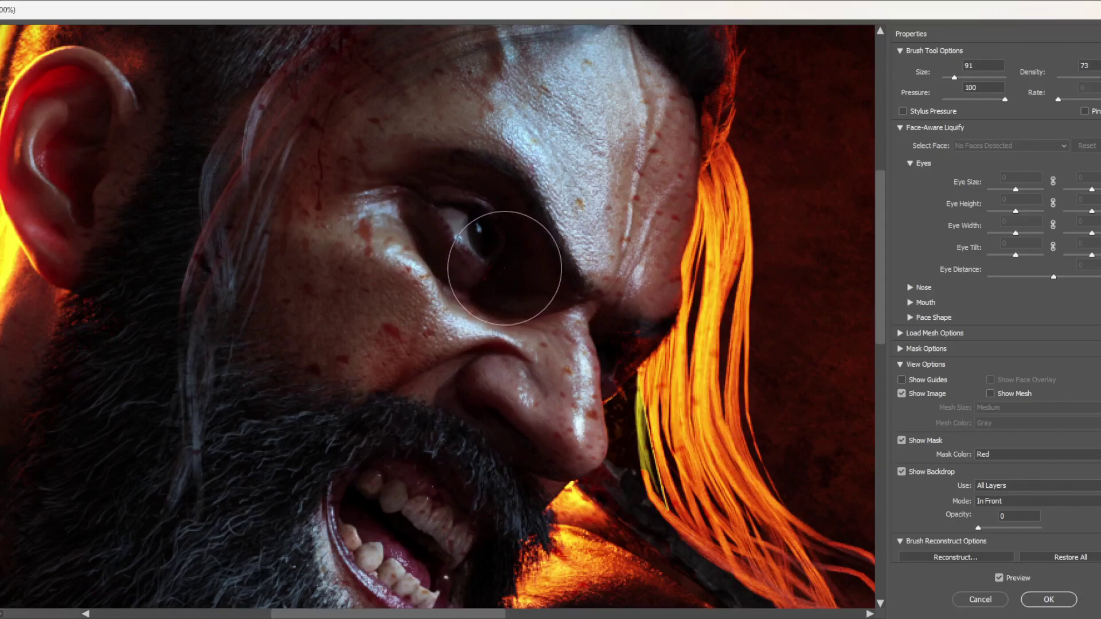
mouse_move(505, 270)
left_mouse_down()
mouse_move(504, 201)
mouse_move(513, 202)
mouse_move(525, 157)
mouse_move(516, 258)
mouse_move(450, 261)
mouse_move(401, 283)
mouse_move(401, 328)
mouse_move(437, 318)
mouse_move(491, 380)
mouse_move(456, 385)
mouse_move(462, 367)
left_mouse_up()
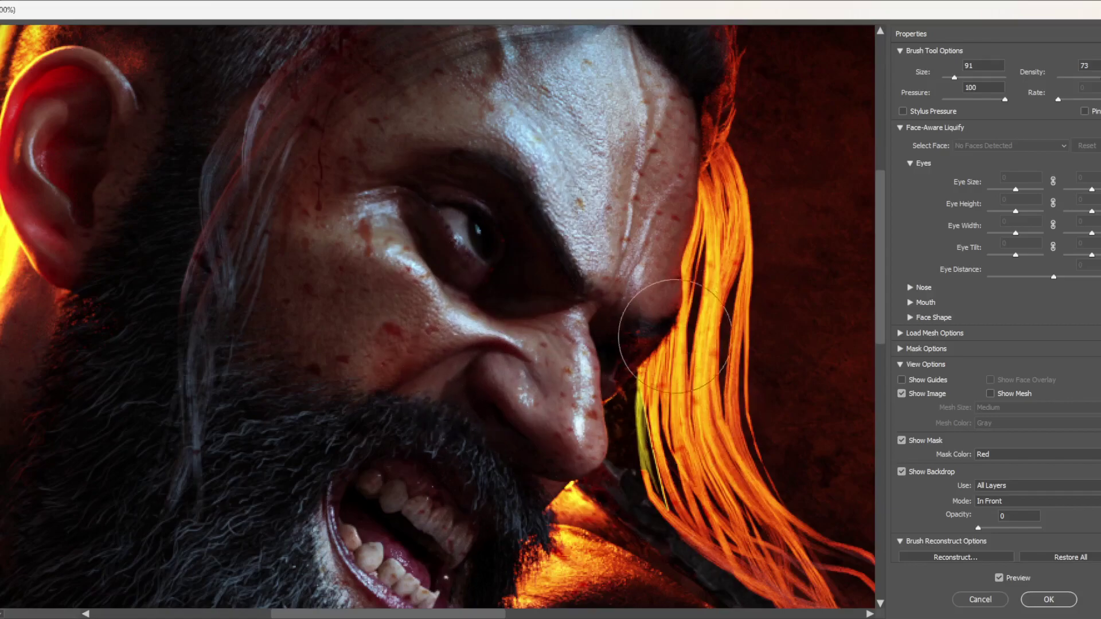
mouse_move(635, 339)
left_mouse_down()
mouse_move(675, 336)
mouse_move(641, 306)
left_mouse_up()
Reshape the open mouth with small warps at its corner, the upper lip and below the lower lip.
left_click_drag(454, 486, 552, 339)
mouse_move(428, 335)
left_mouse_down()
mouse_move(415, 312)
mouse_move(426, 332)
mouse_move(431, 319)
mouse_move(436, 357)
mouse_move(408, 374)
left_mouse_up()
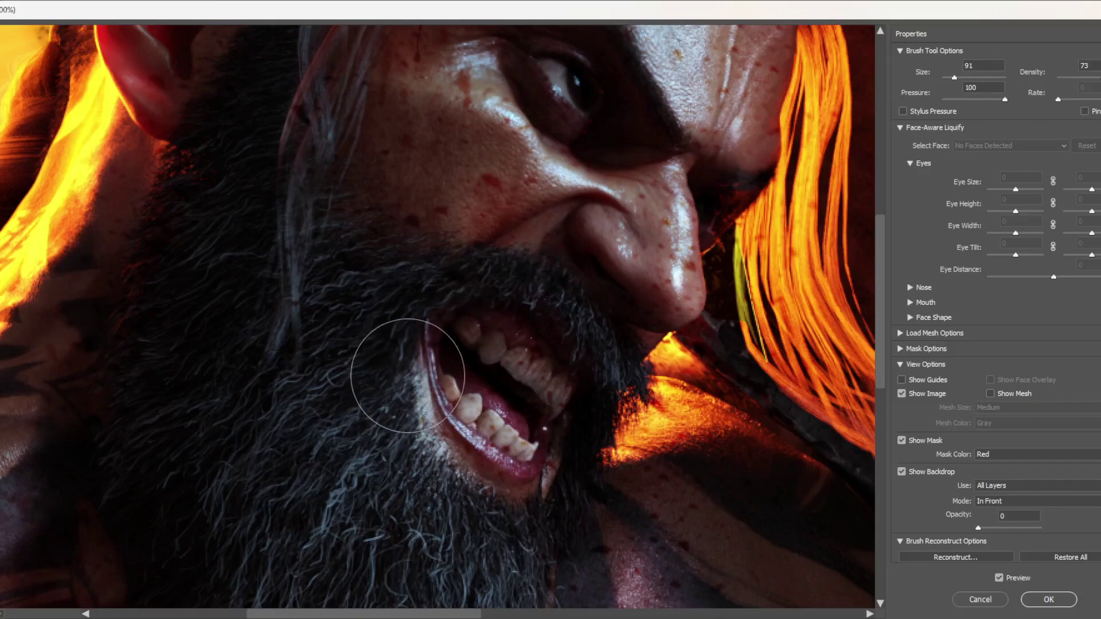
mouse_move(561, 352)
left_mouse_down()
mouse_move(545, 351)
mouse_move(555, 393)
left_mouse_up()
left_click_drag(479, 484, 480, 480)
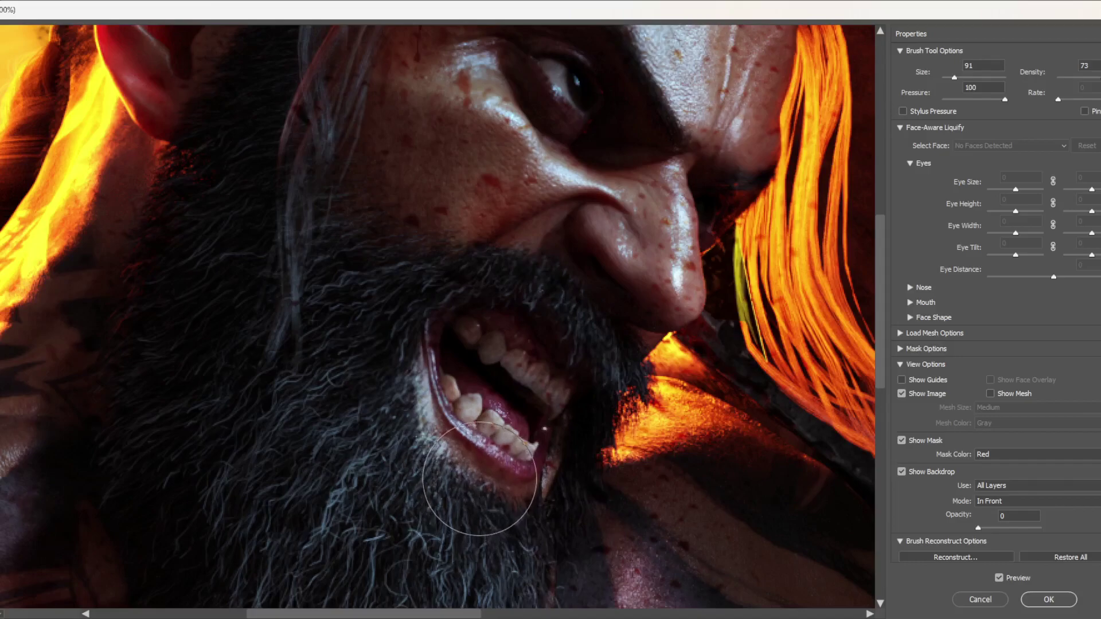
Nudge the cheek below the visible eye and the nostril with small warps and apply the Liquify filter.
left_click_drag(614, 300, 547, 442)
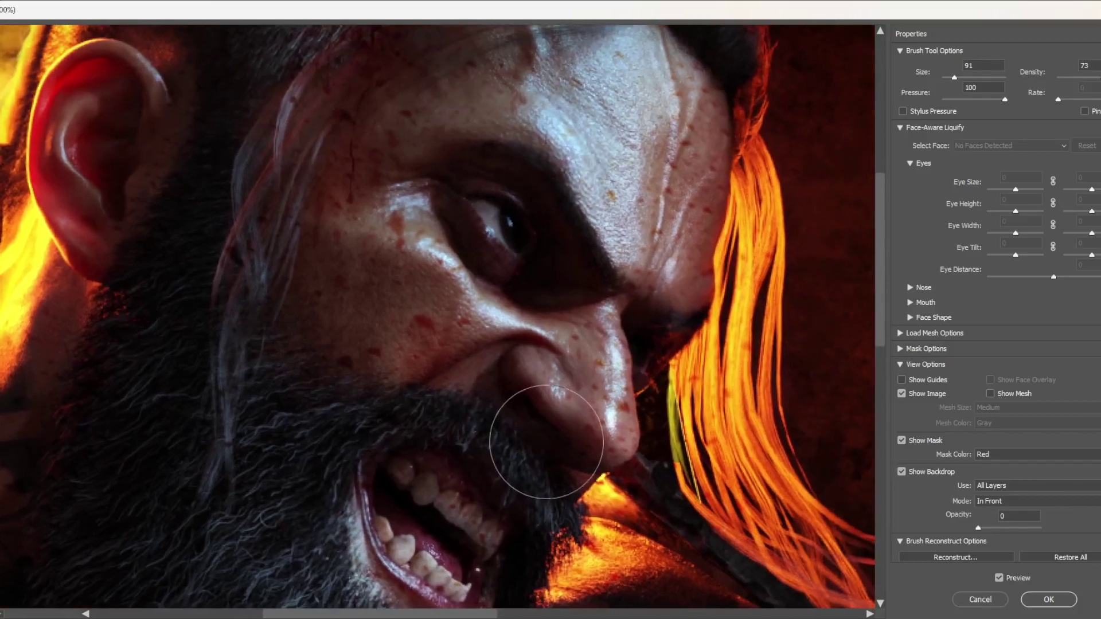
mouse_move(372, 332)
left_mouse_down()
mouse_move(401, 300)
mouse_move(431, 316)
left_mouse_up()
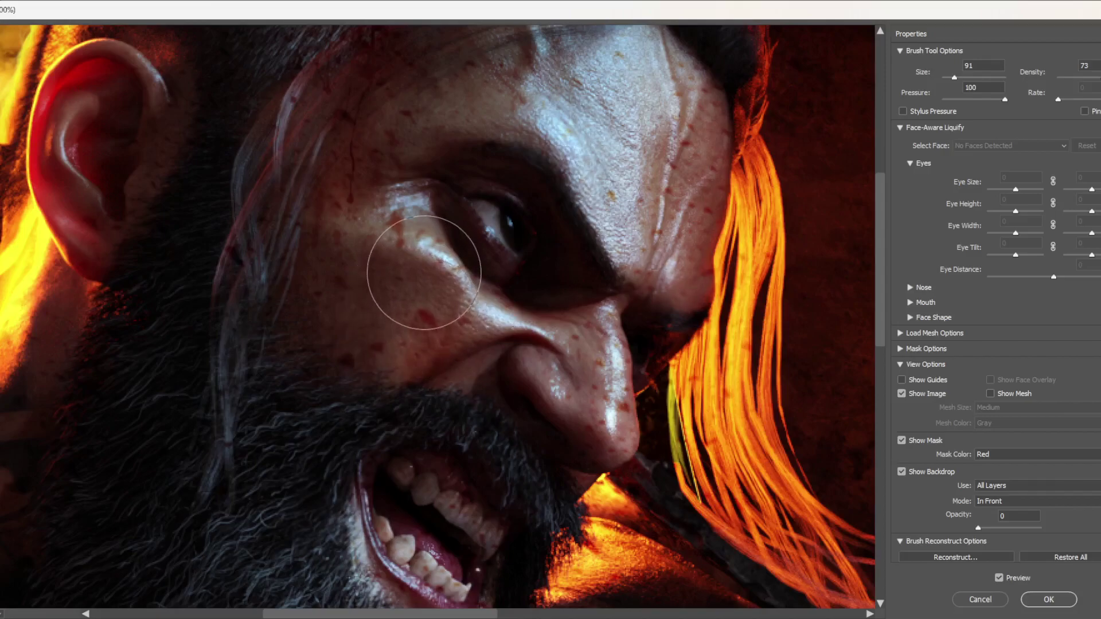
left_click_drag(423, 273, 425, 268)
left_click_drag(527, 354, 529, 350)
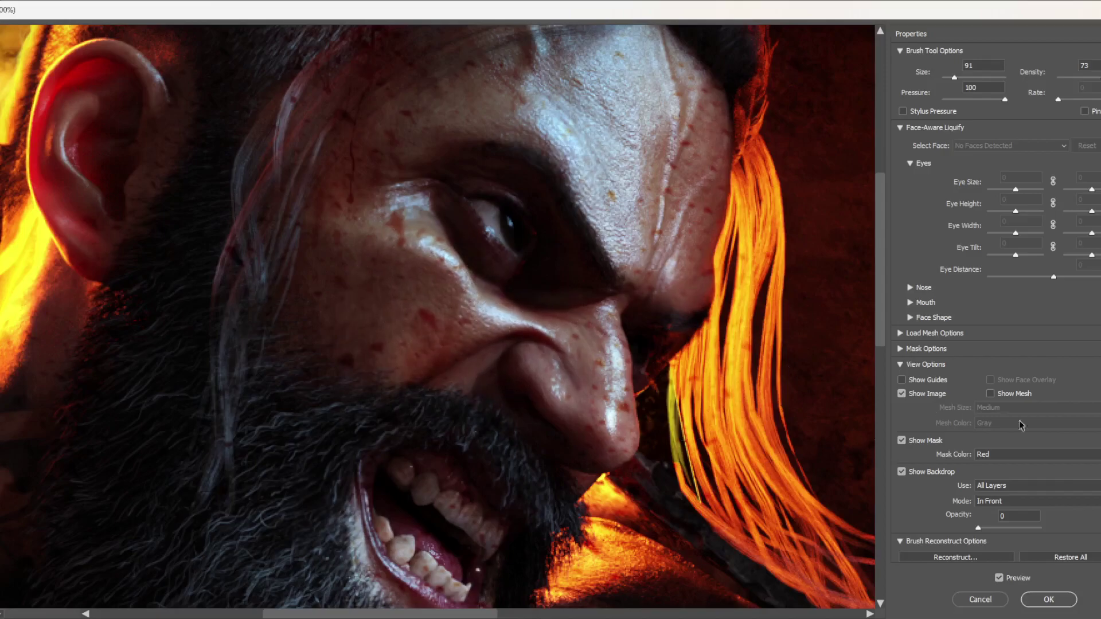
left_click(1049, 600)
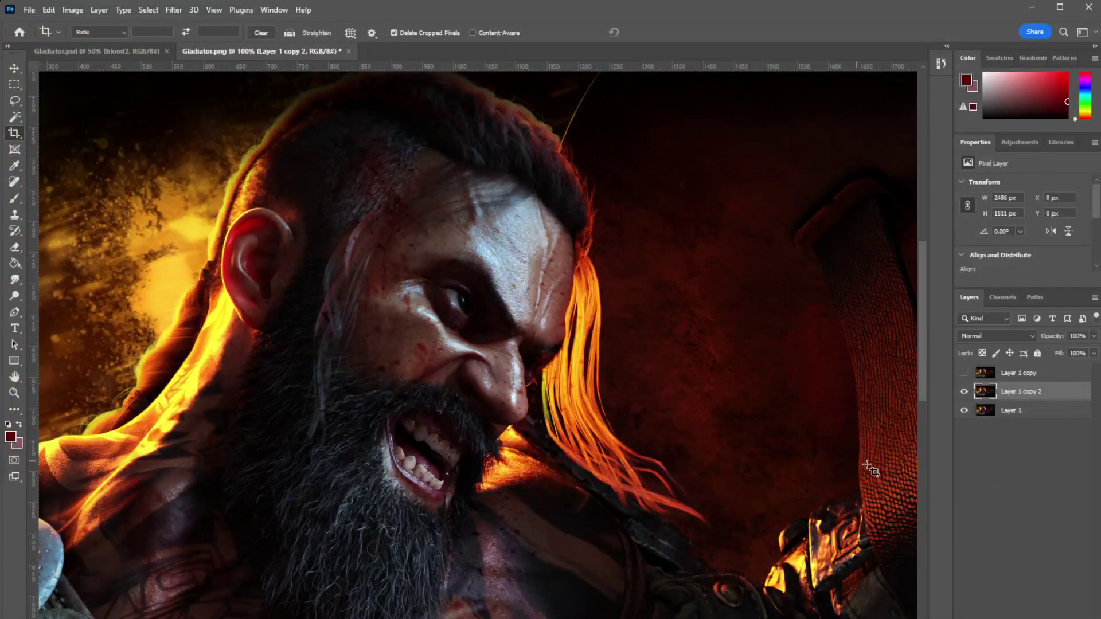
Compare the gladiator's face before and after the warps by toggling the visibility of Layer 1 copy 2.
left_click(964, 394)
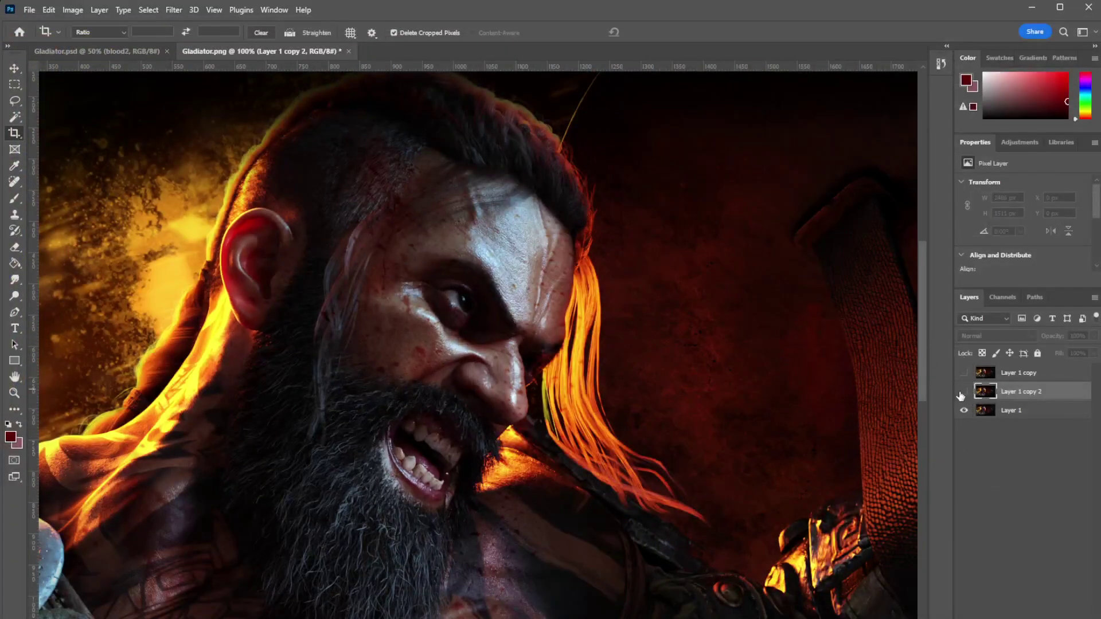
left_click(963, 394)
left_click(964, 393)
left_click(964, 392)
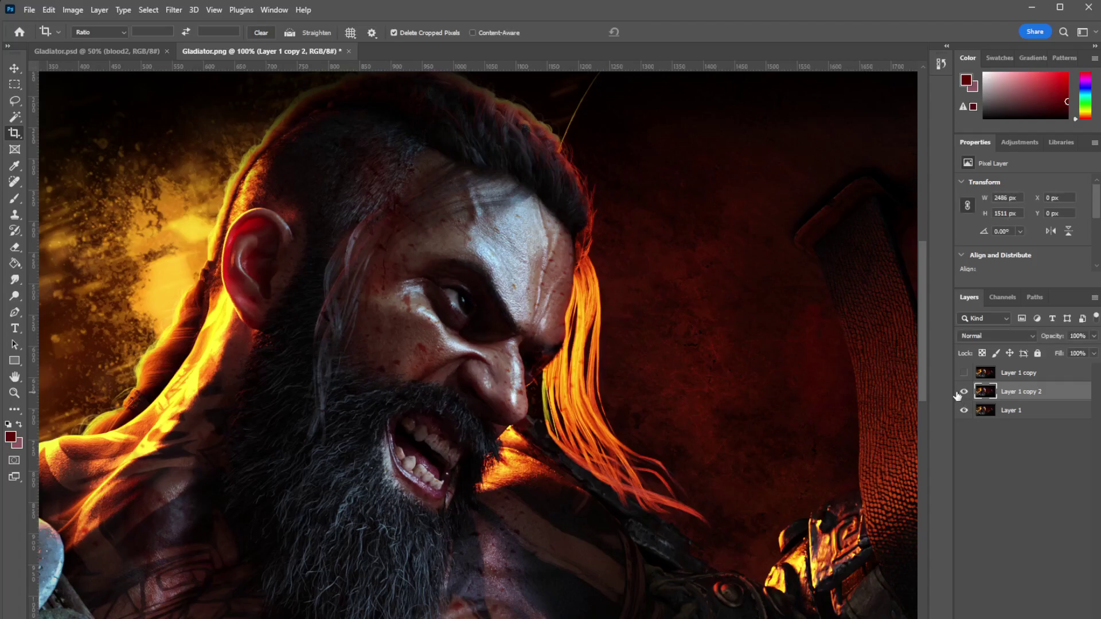
left_click(963, 393)
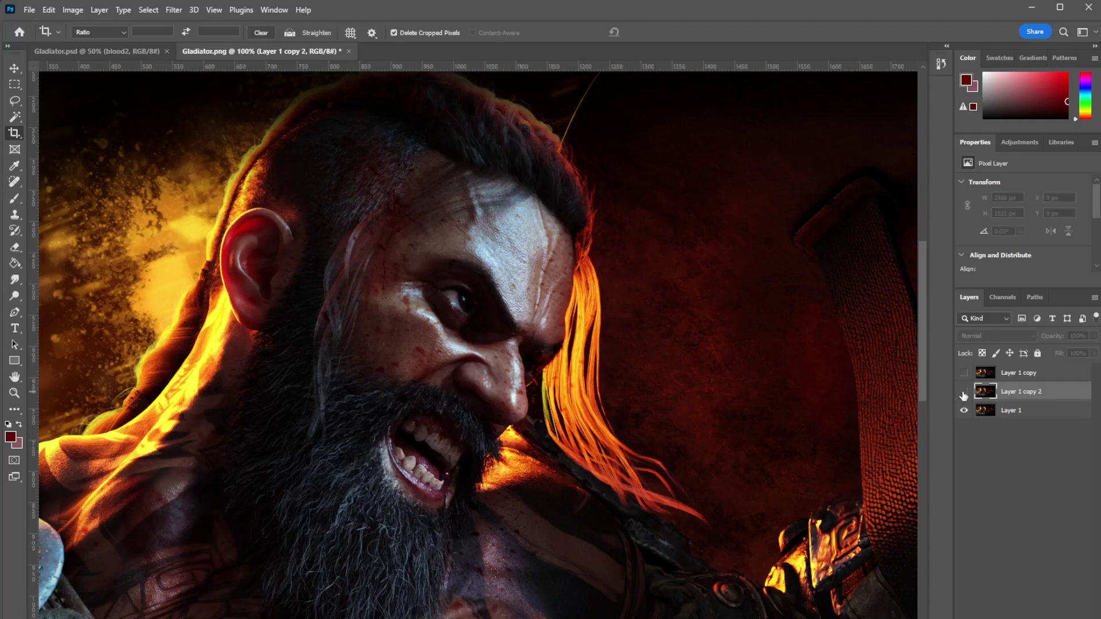
left_click(967, 392)
Compare the raised fist and forearm with the original by toggling the visibility of Layer 1 copy 2.
left_click_drag(636, 503, 314, 417)
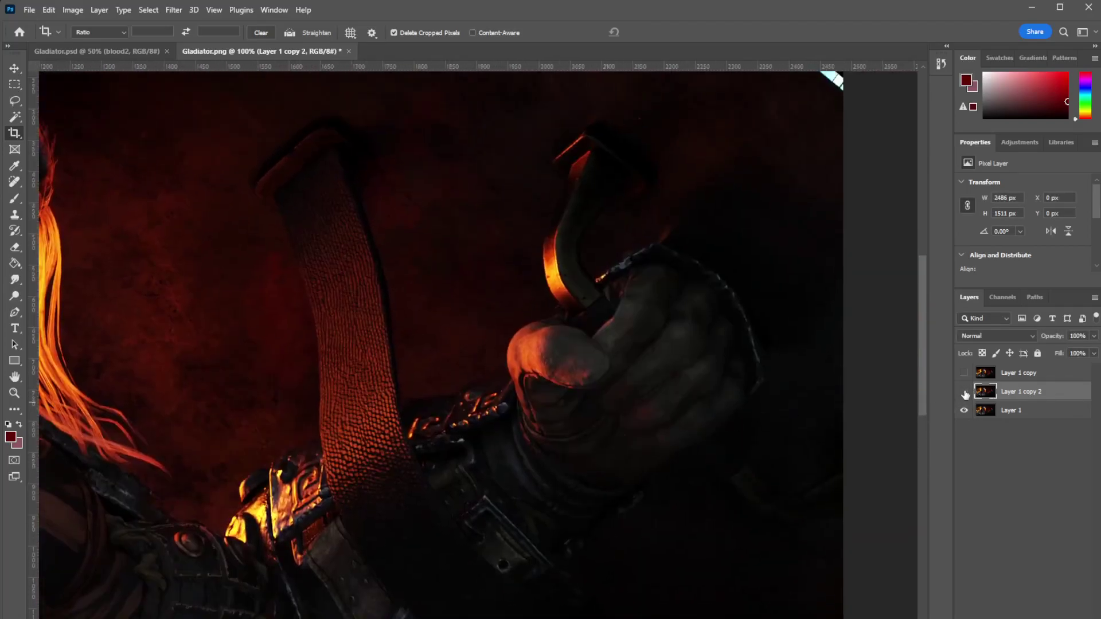
left_click(963, 393)
left_click(963, 397)
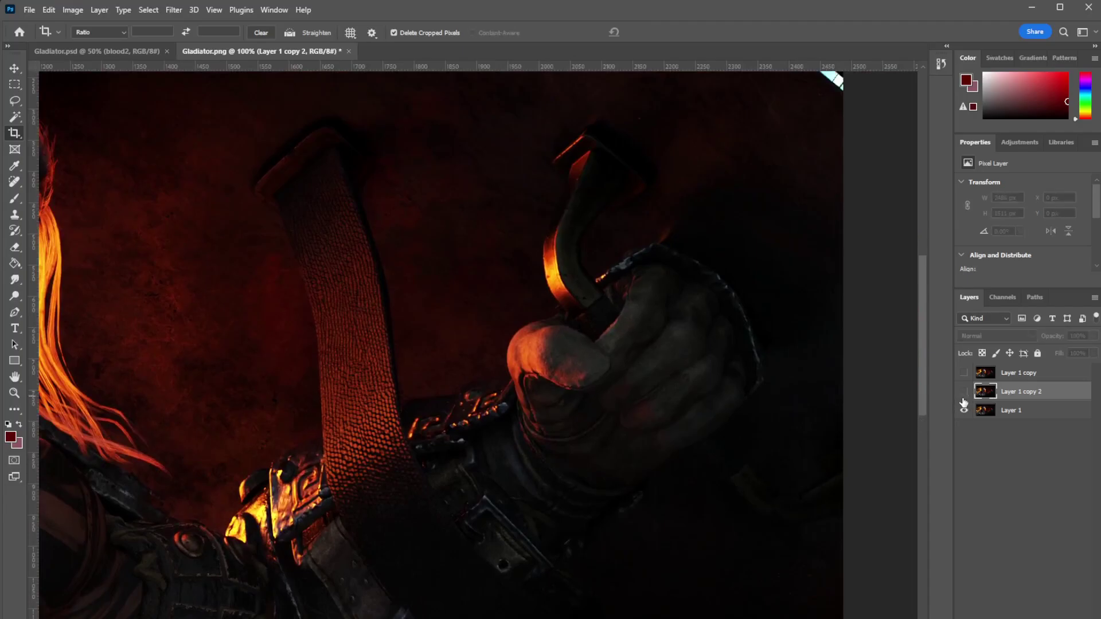
left_click(962, 400)
Compare the head and the wider composition with the original by toggling Layer 1 copy 2 off and on.
left_click_drag(421, 399, 714, 450)
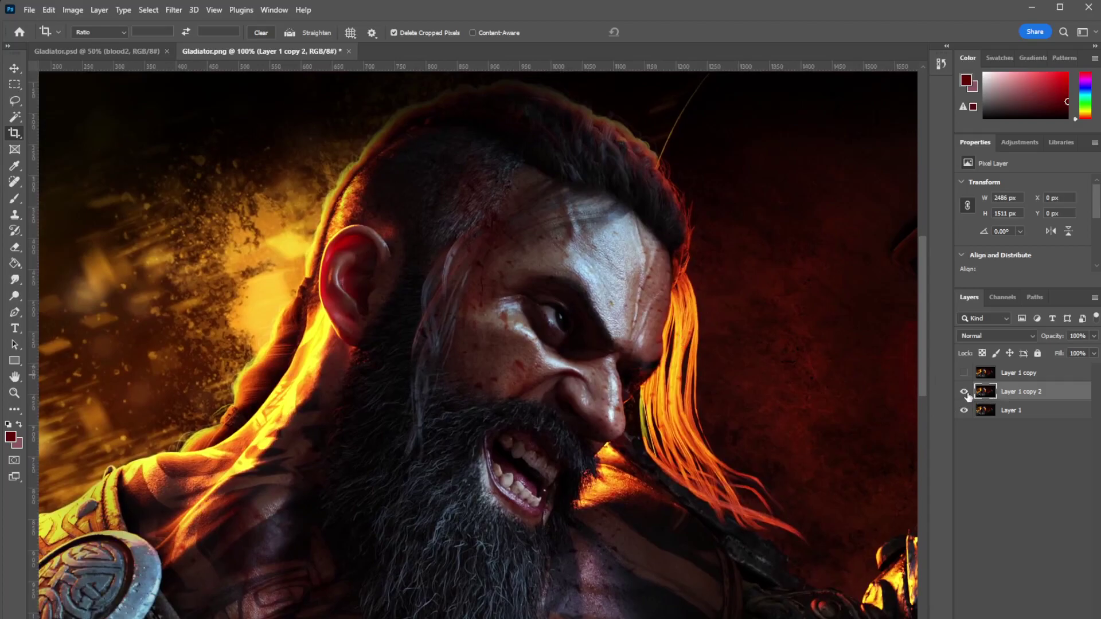
left_click(964, 394)
left_click(964, 396)
key("ctrl+minus")
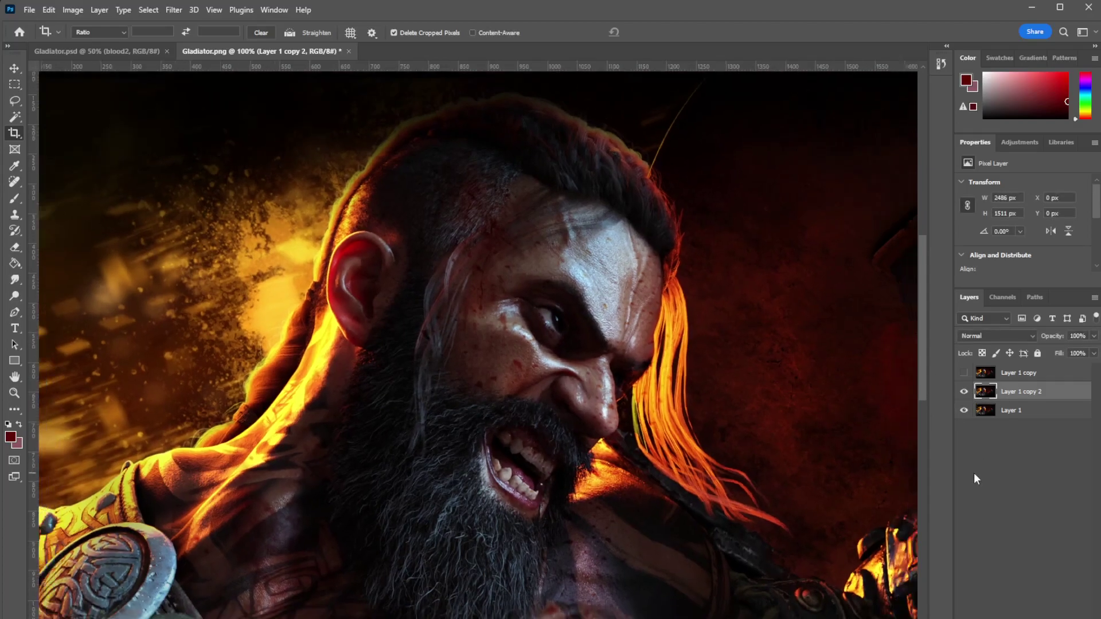
left_click_drag(579, 423, 497, 382)
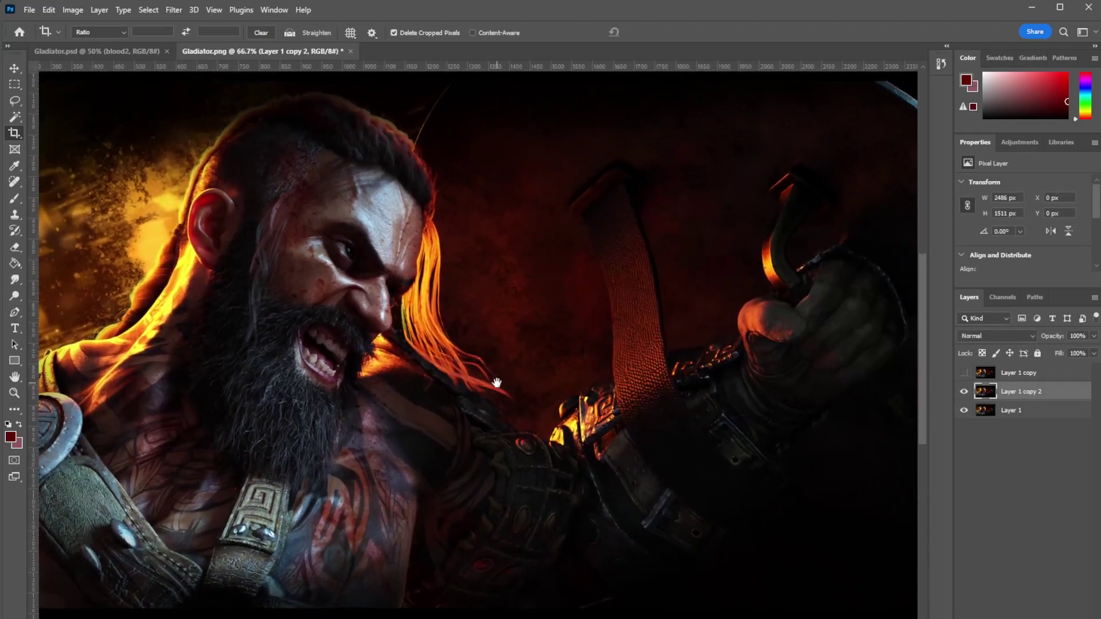
left_click(963, 393)
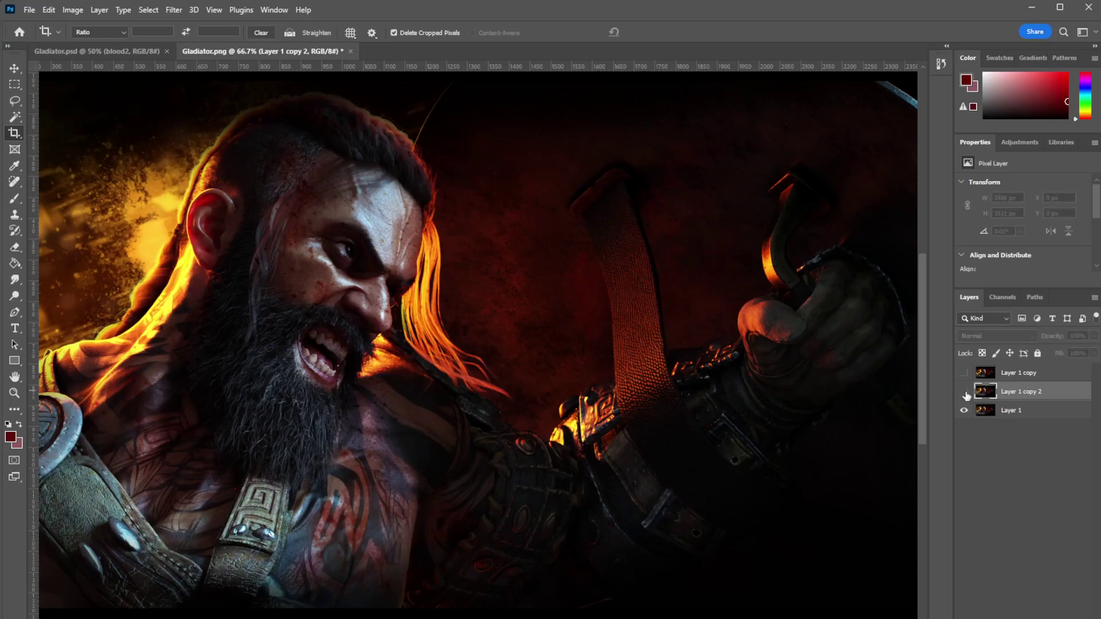
Duplicate the original Layer 1 to the top of the layer stack and open the new copy in the Liquify filter.
left_click(1014, 378)
left_click_drag(1005, 411, 1060, 618)
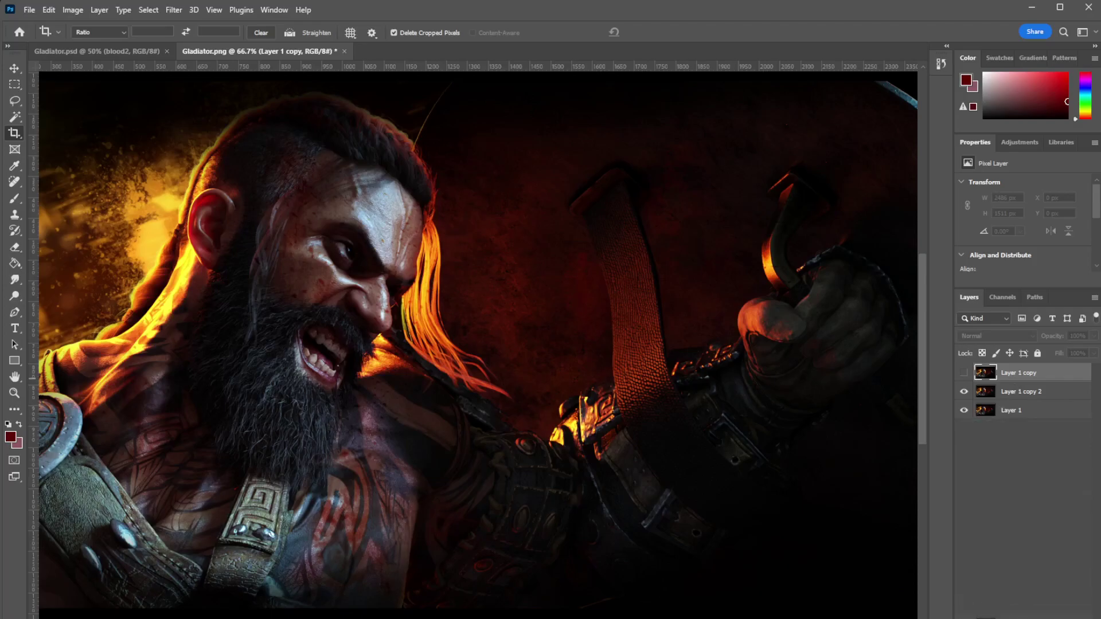
left_click_drag(1018, 413, 1029, 367)
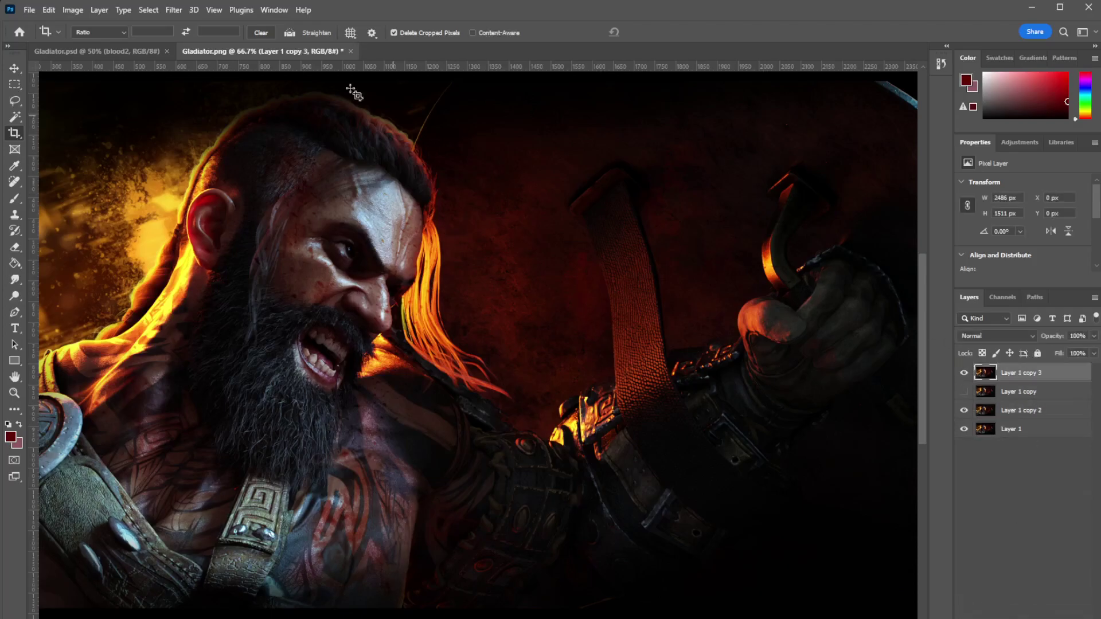
left_click(173, 9)
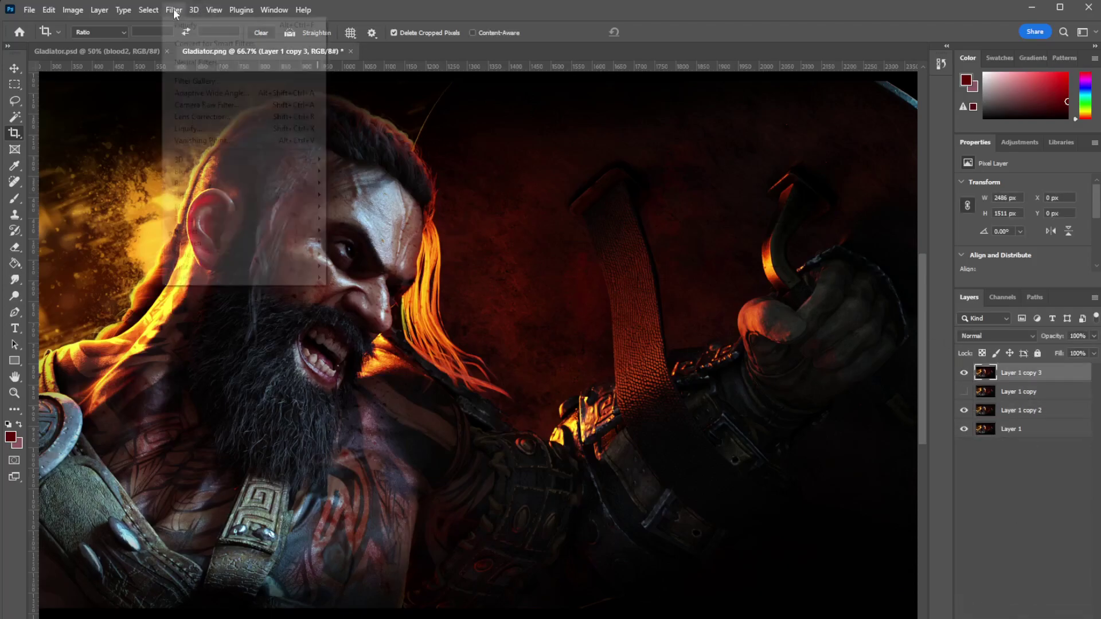
left_click(206, 131)
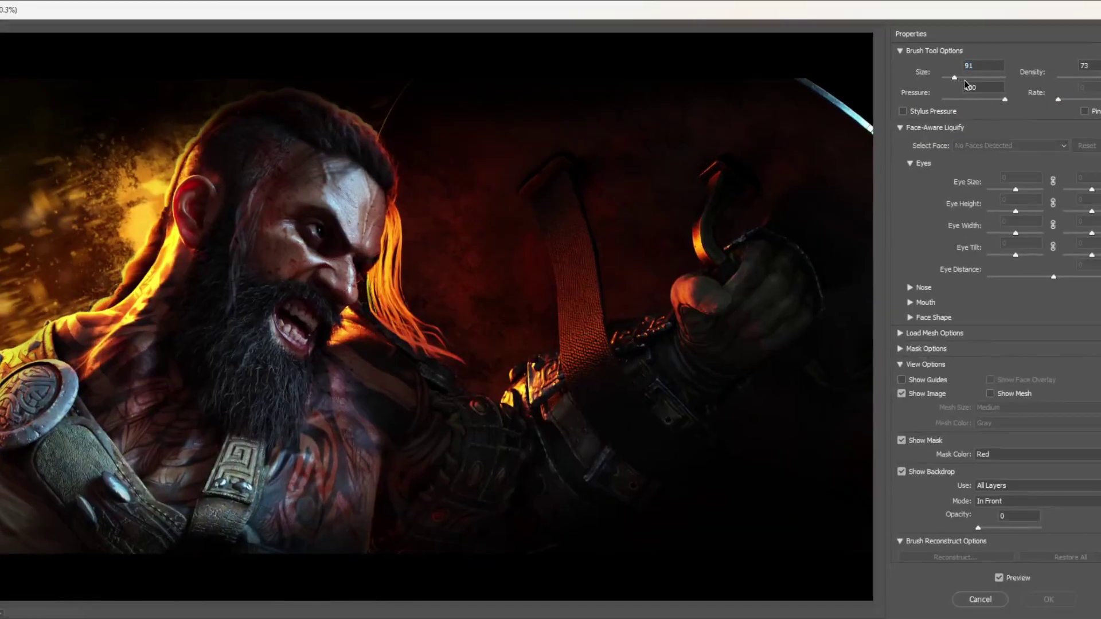
Set the brush size to 1067, try pushing the whole head and the chest sideways, and undo both warps.
left_click_drag(954, 78, 968, 79)
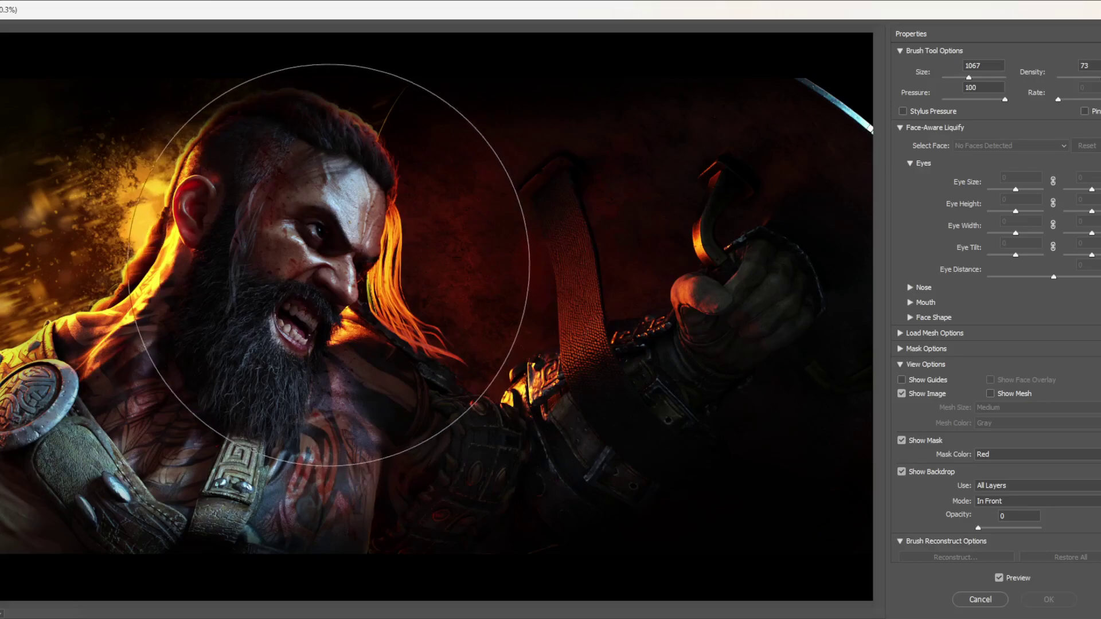
left_click_drag(328, 264, 470, 271)
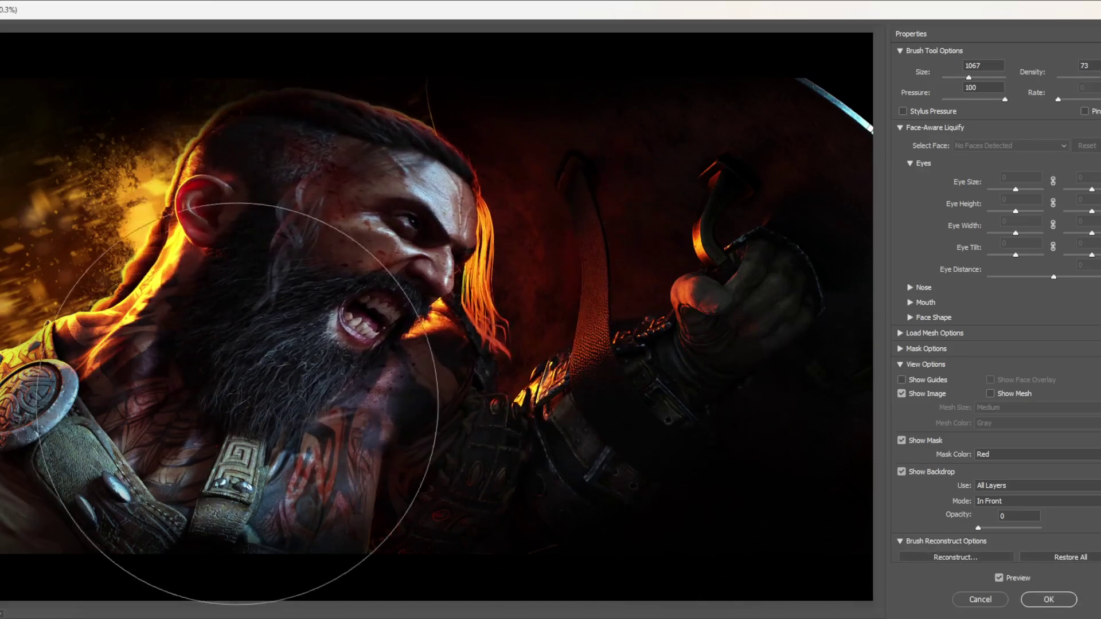
mouse_move(263, 418)
left_mouse_down()
mouse_move(244, 430)
mouse_move(209, 418)
left_mouse_up()
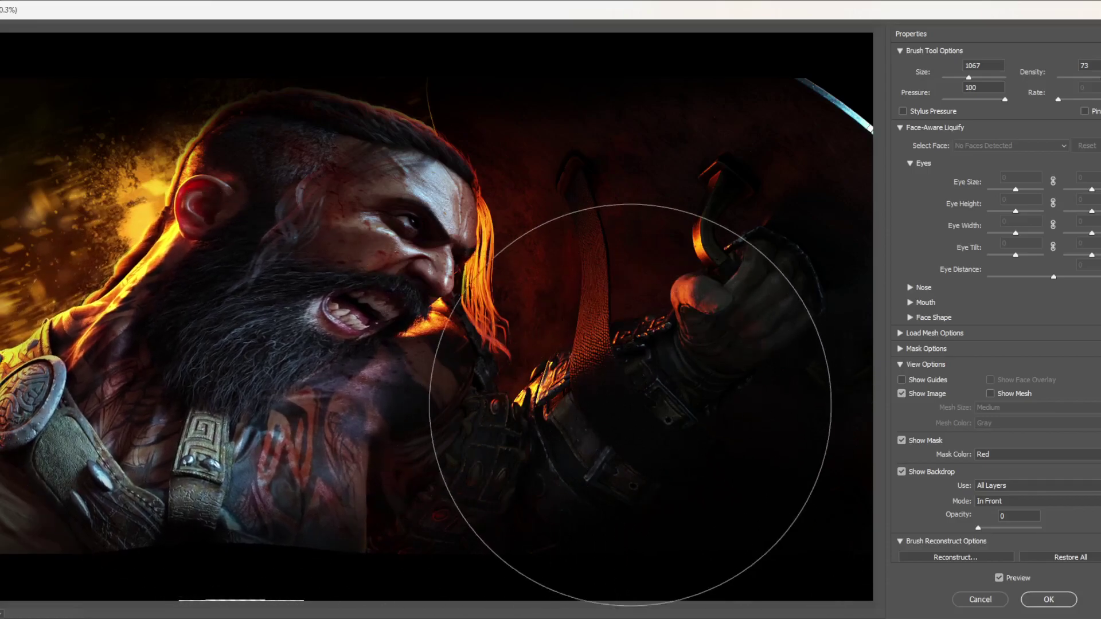
key("ctrl+z")
key("ctrl+z")
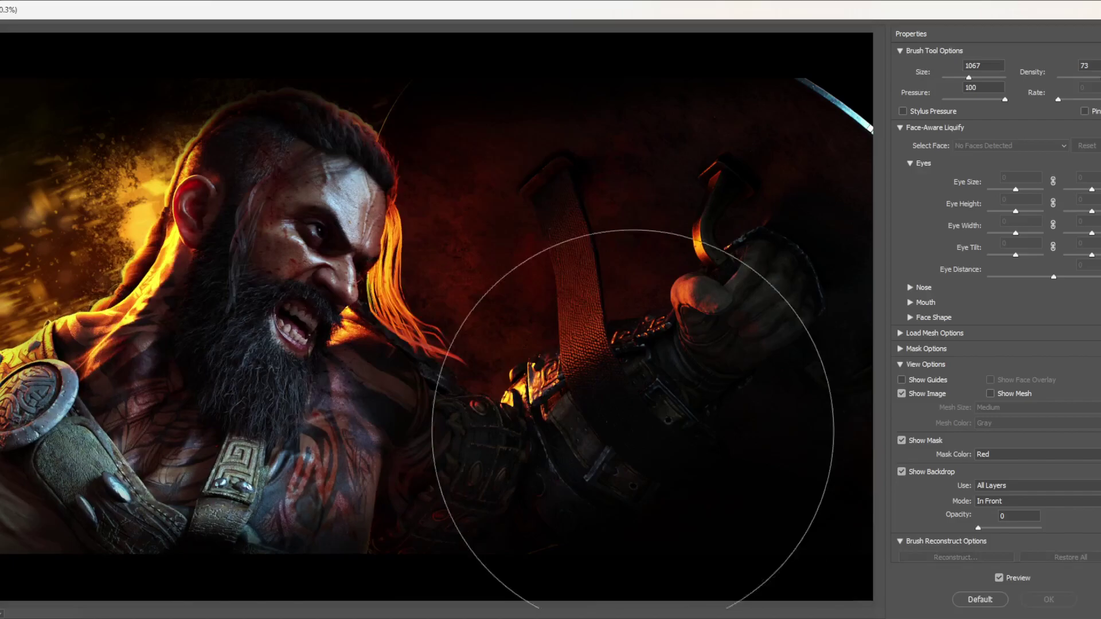
Try swirling and pushing the whole head with the oversized brush, undoing each warp.
mouse_move(315, 246)
left_mouse_down()
mouse_move(294, 246)
mouse_move(364, 209)
mouse_move(338, 382)
mouse_move(330, 323)
left_mouse_up()
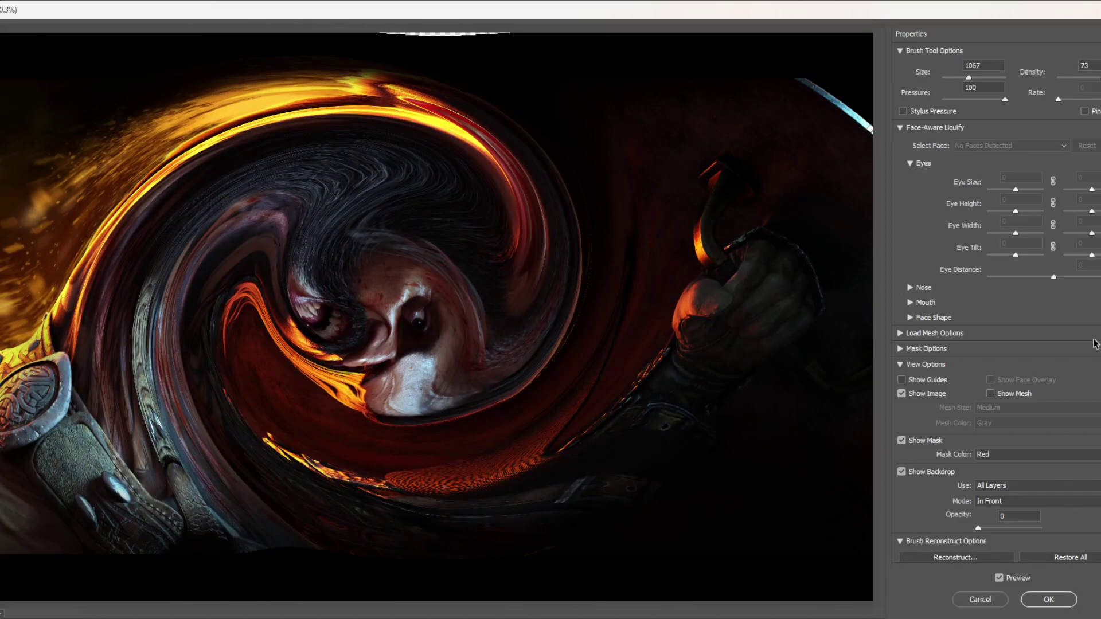
key("ctrl+z")
mouse_move(245, 299)
left_mouse_down()
mouse_move(312, 243)
mouse_move(331, 335)
mouse_move(381, 302)
left_mouse_up()
key("ctrl+z")
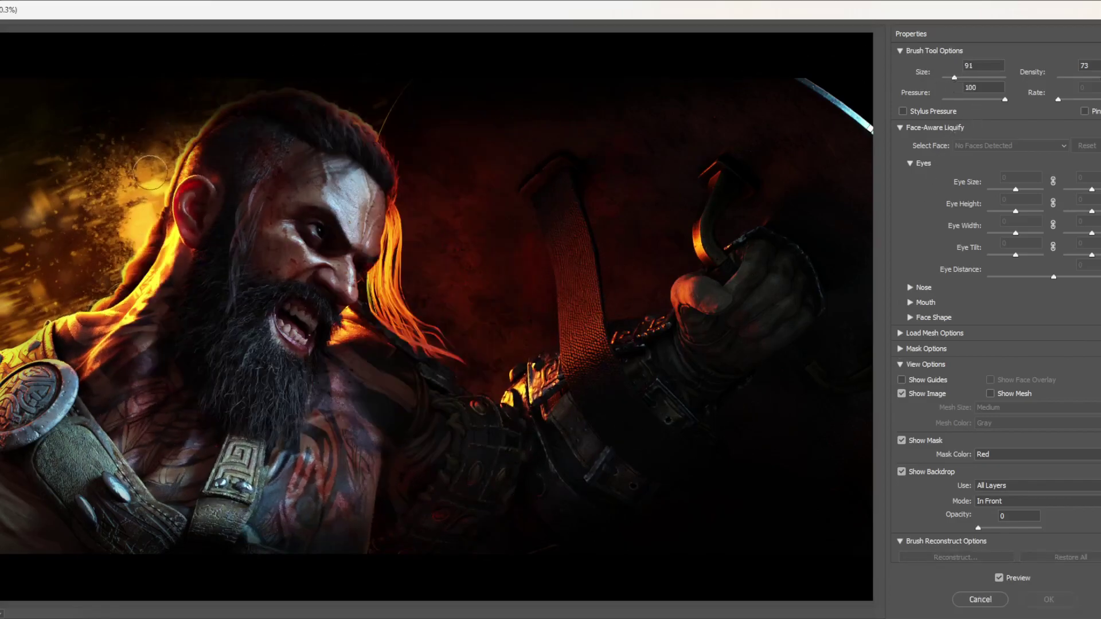
Smear the yellow glow behind the gladiator's head outward into flame-like streaks with a brush size of 91.
mouse_move(150, 172)
left_mouse_down()
mouse_move(110, 143)
mouse_move(49, 127)
mouse_move(72, 178)
left_mouse_up()
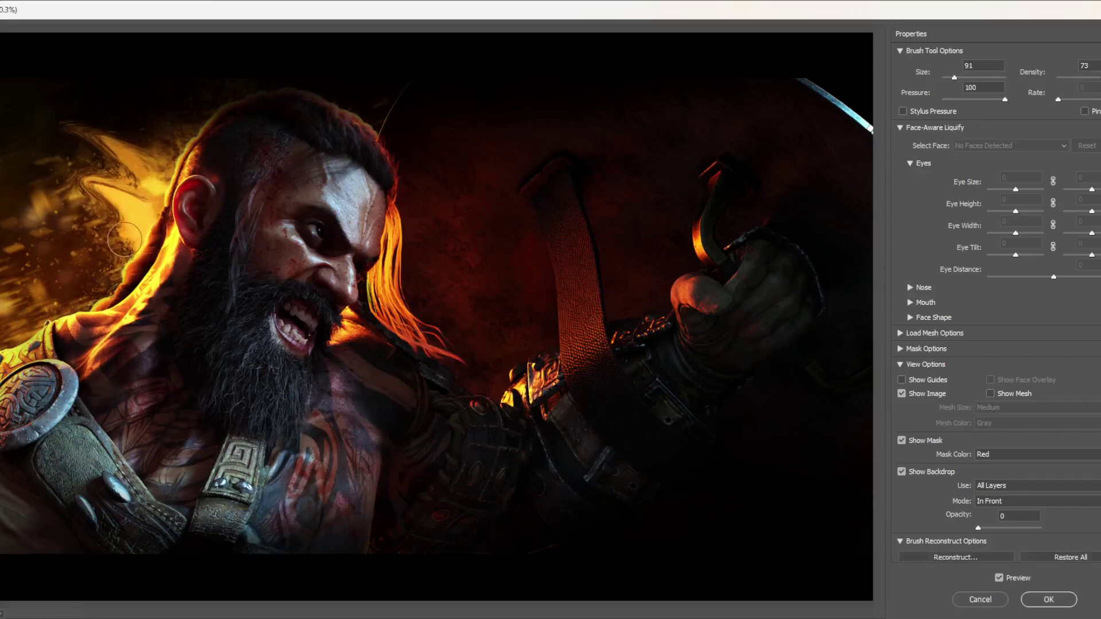
mouse_move(123, 239)
left_mouse_down()
mouse_move(72, 225)
mouse_move(111, 259)
mouse_move(53, 241)
mouse_move(85, 283)
mouse_move(93, 252)
left_mouse_up()
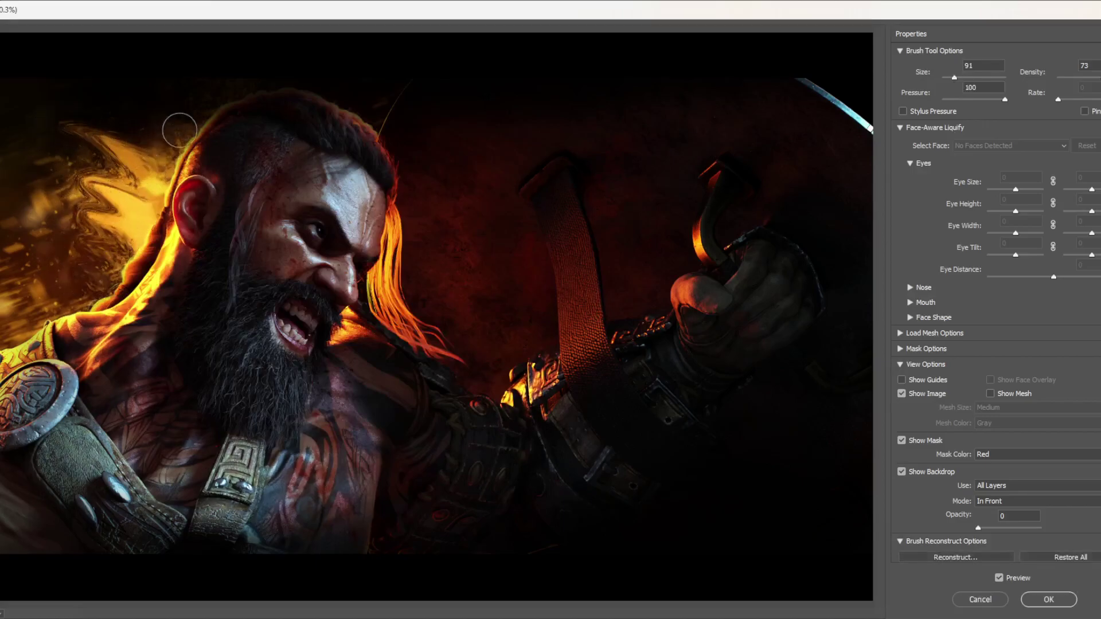
left_click_drag(179, 131, 118, 88)
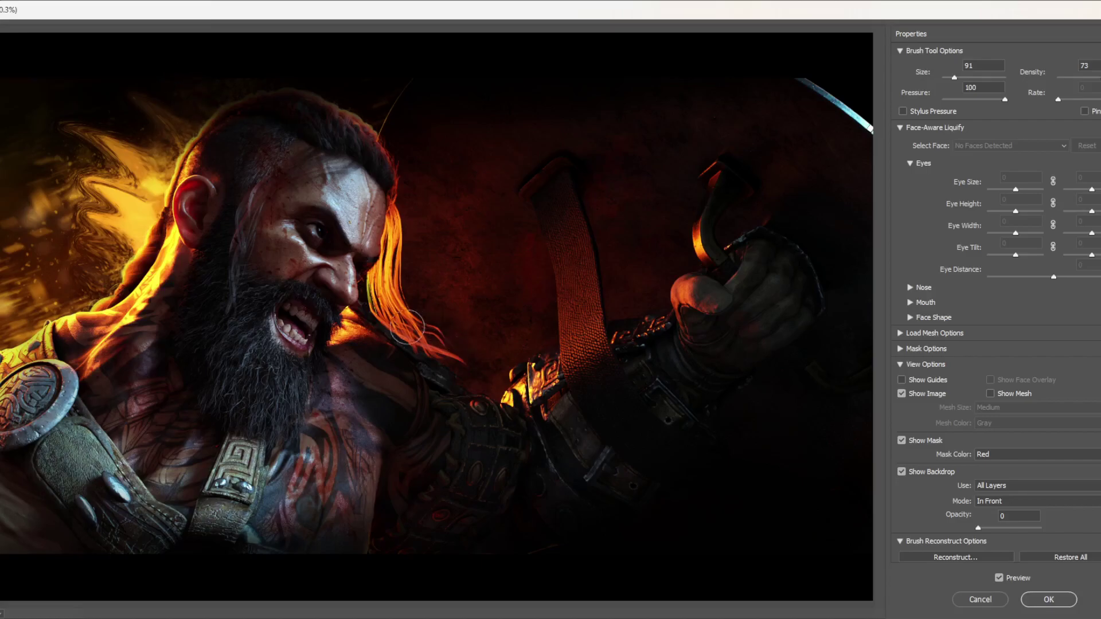
Stretch the orange hair strands toward the forearm, pull the glowing shoulder and head edges into flame-like spikes, and apply the Liquify warp.
mouse_move(418, 342)
left_mouse_down()
mouse_move(518, 365)
mouse_move(585, 365)
left_mouse_up()
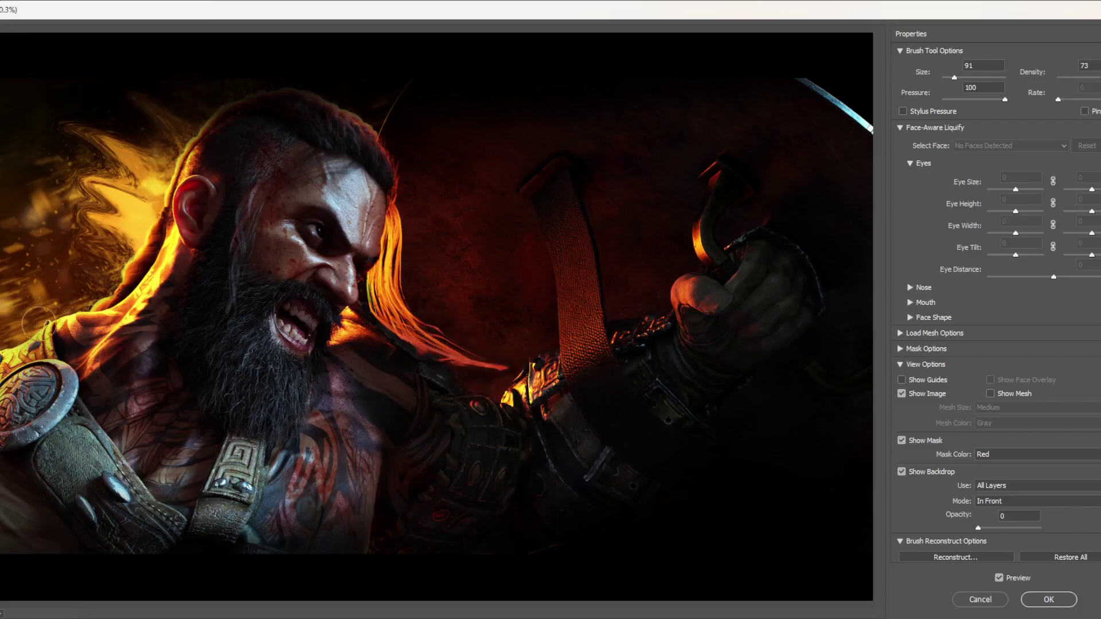
left_click_drag(67, 294, 29, 280)
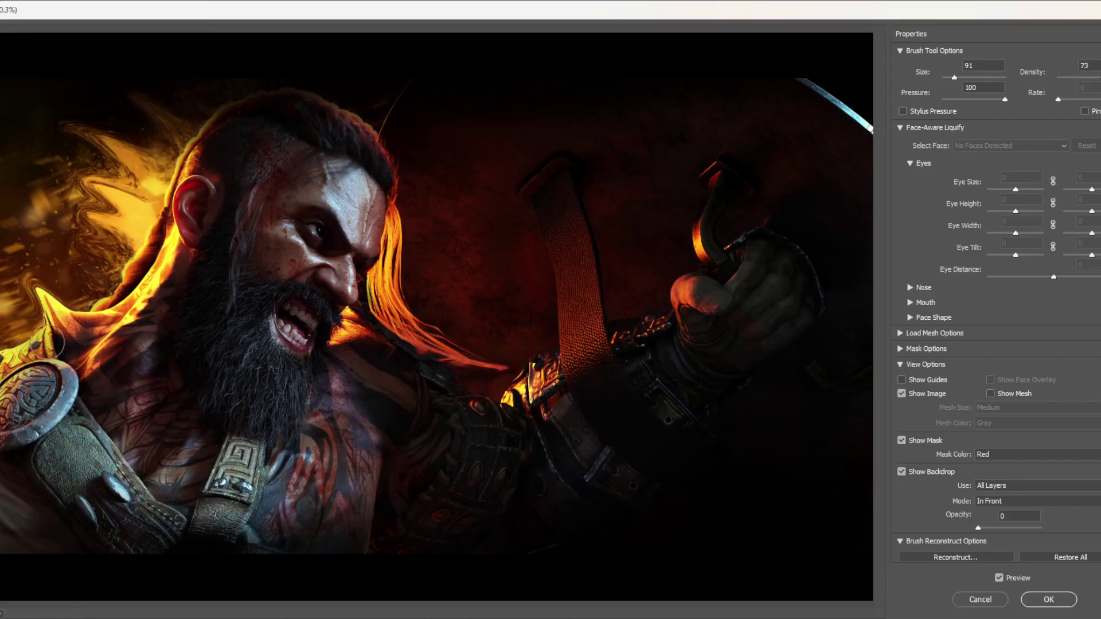
mouse_move(49, 343)
left_mouse_down()
mouse_move(8, 309)
mouse_move(9, 350)
left_mouse_up()
mouse_move(101, 326)
left_mouse_down()
mouse_move(67, 295)
mouse_move(74, 282)
mouse_move(102, 288)
mouse_move(83, 252)
mouse_move(97, 236)
mouse_move(80, 223)
mouse_move(133, 240)
mouse_move(83, 204)
mouse_move(150, 216)
mouse_move(120, 170)
mouse_move(156, 186)
mouse_move(157, 152)
mouse_move(182, 143)
mouse_move(179, 125)
mouse_move(222, 133)
mouse_move(185, 108)
mouse_move(173, 125)
mouse_move(190, 145)
left_mouse_up()
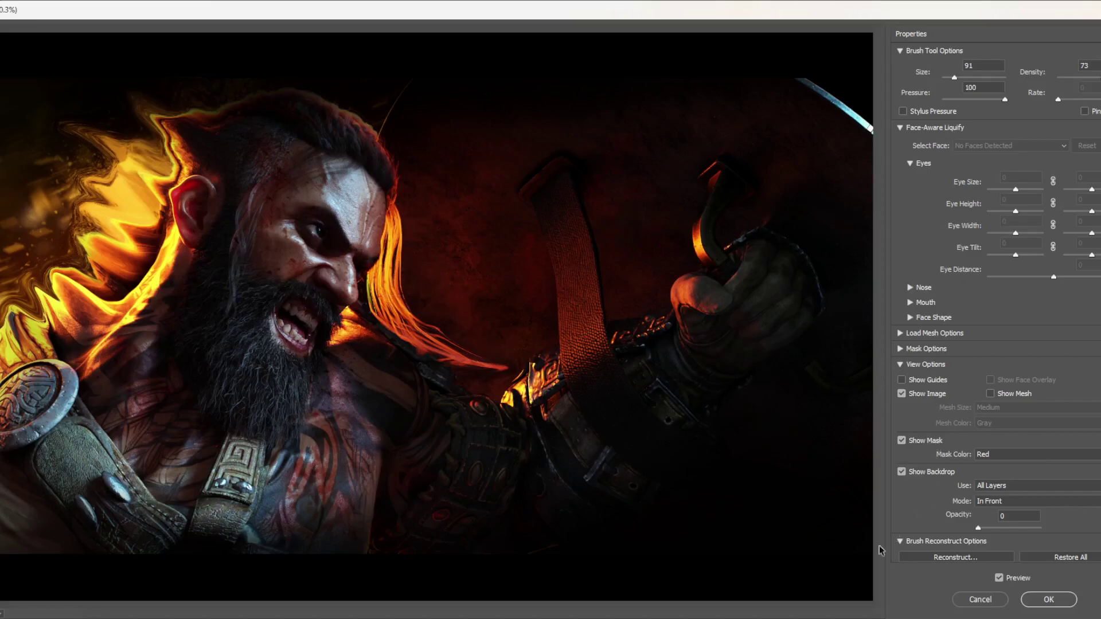
left_click(1032, 606)
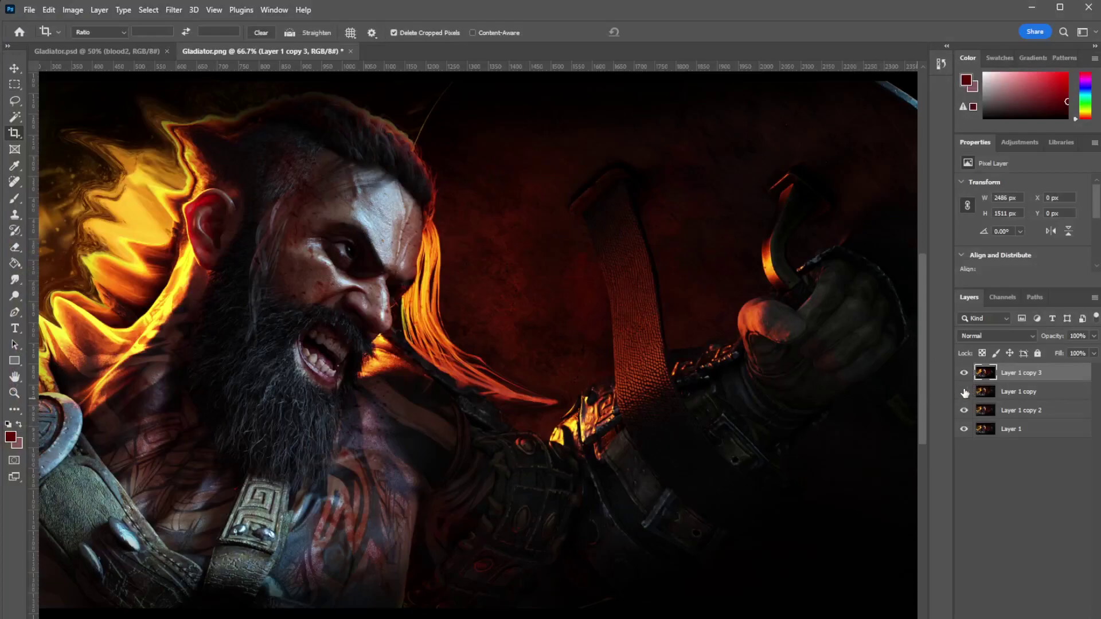
Toggle the visibility of Layer 1 copy 3, Layer 1 copy and Layer 1 copy 2 to compare the Liquify versions with the original.
left_click(964, 373)
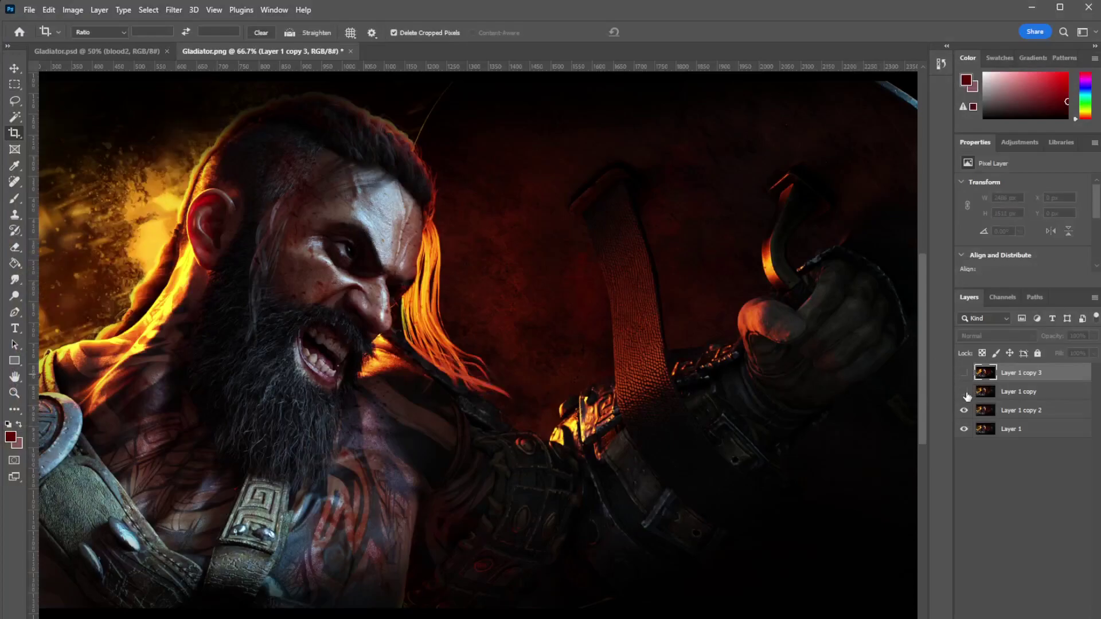
left_click(964, 393)
left_click(964, 394)
left_click(965, 395)
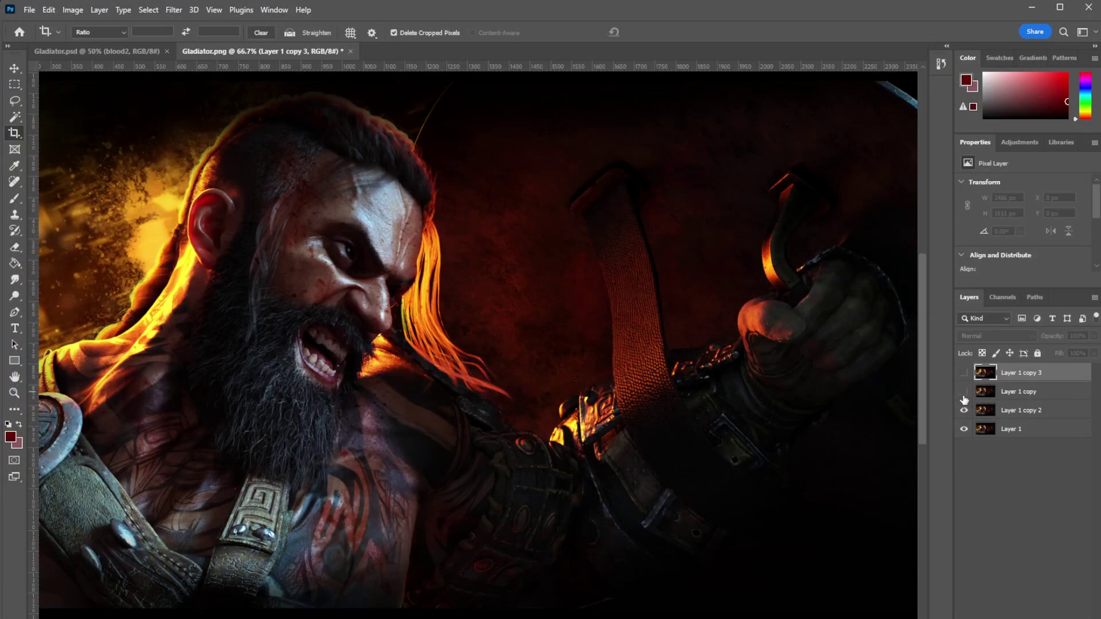
left_click(964, 412)
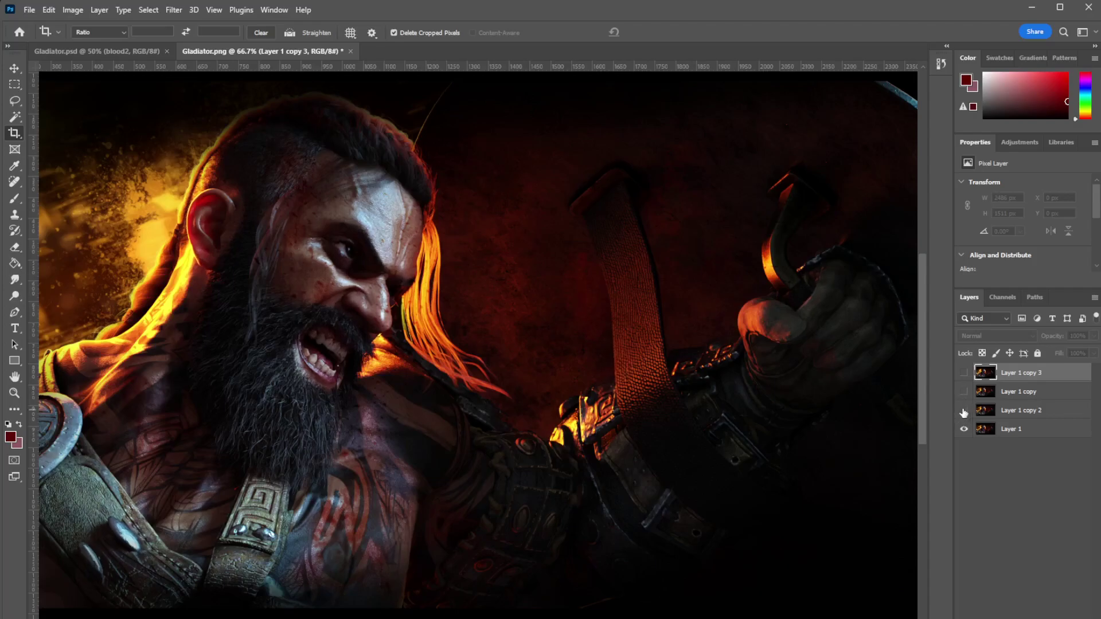
left_click(965, 392)
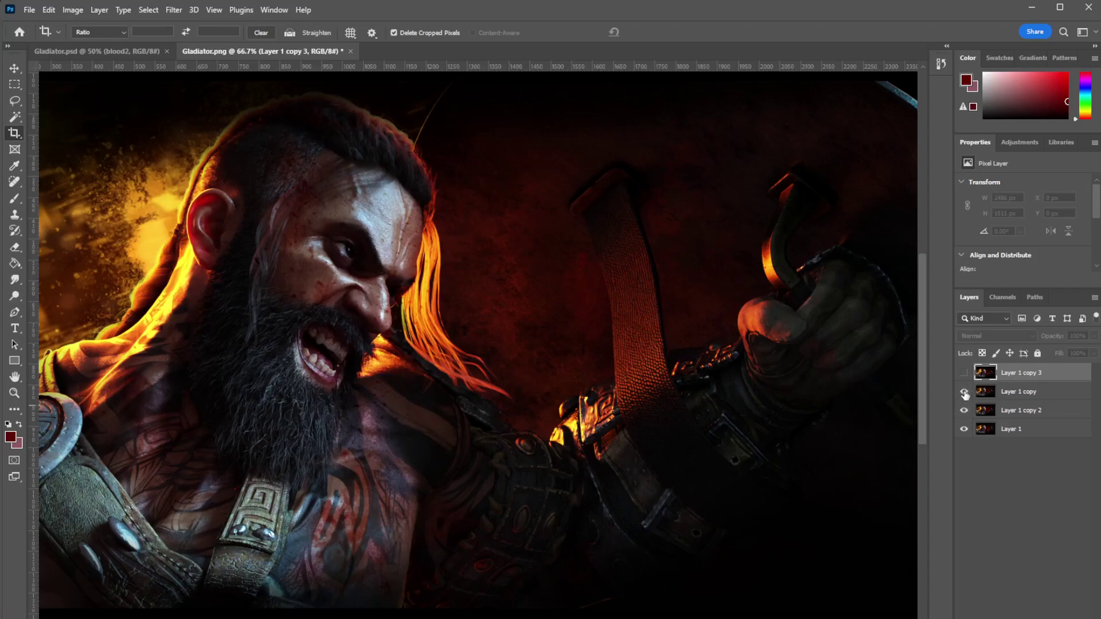
left_click(964, 394)
left_click(964, 373)
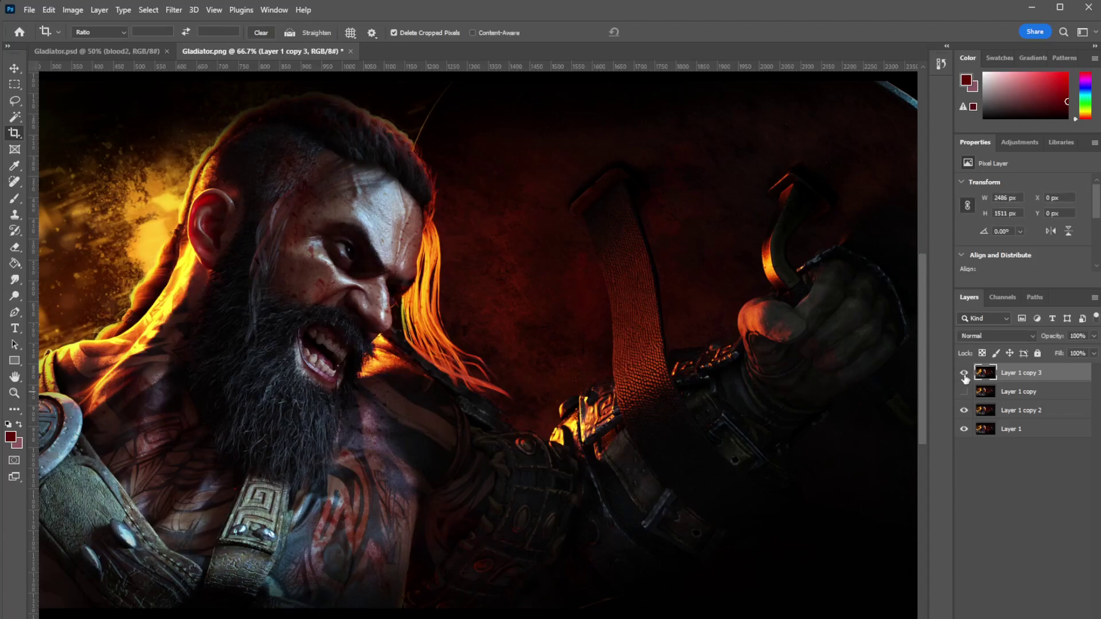